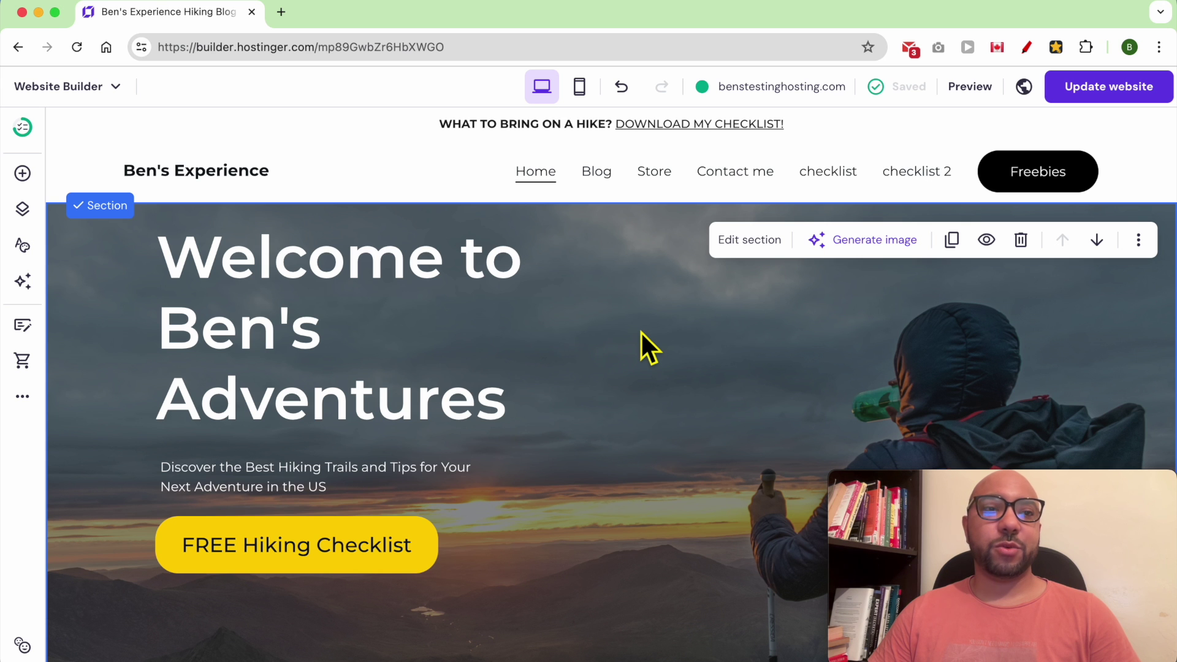
Step: Scroll the home page down to the footer and open the Pages and navigation list
{"action": "scroll", "coordinate": [638, 360], "scroll_direction": "down", "scroll_amount": 20}
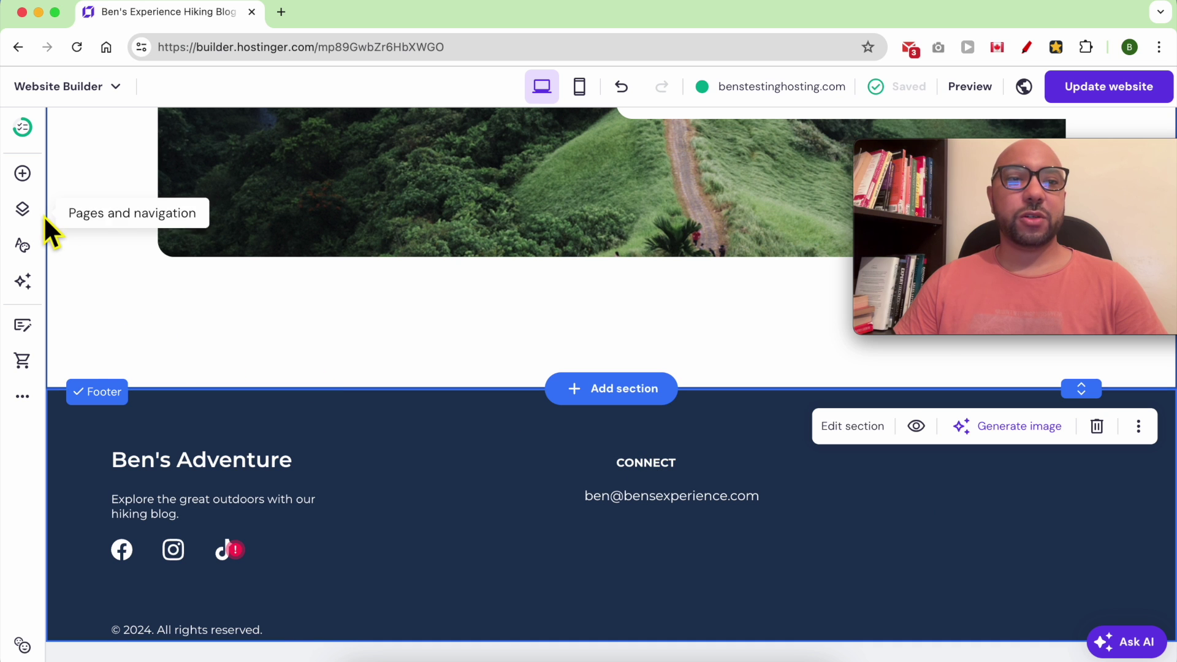
{"action": "left_click", "coordinate": [24, 210]}
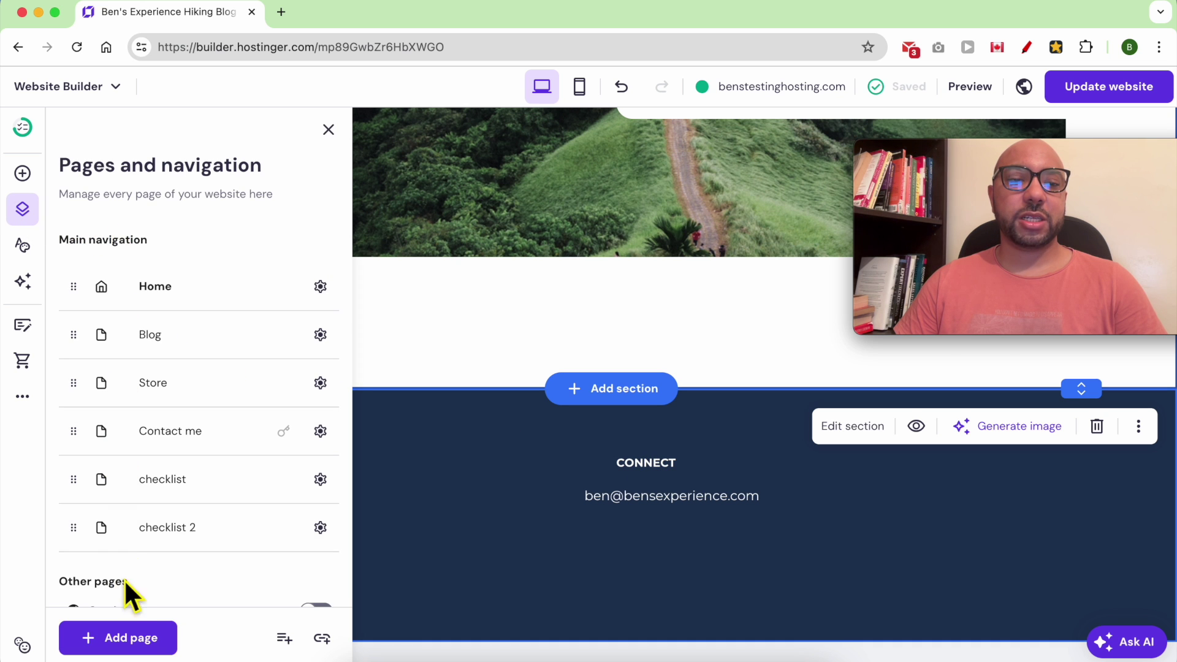
Step: Generate a new page from the Privacy policy template with the company name, and accept its settings
{"action": "left_click", "coordinate": [143, 644]}
{"action": "left_click", "coordinate": [322, 376]}
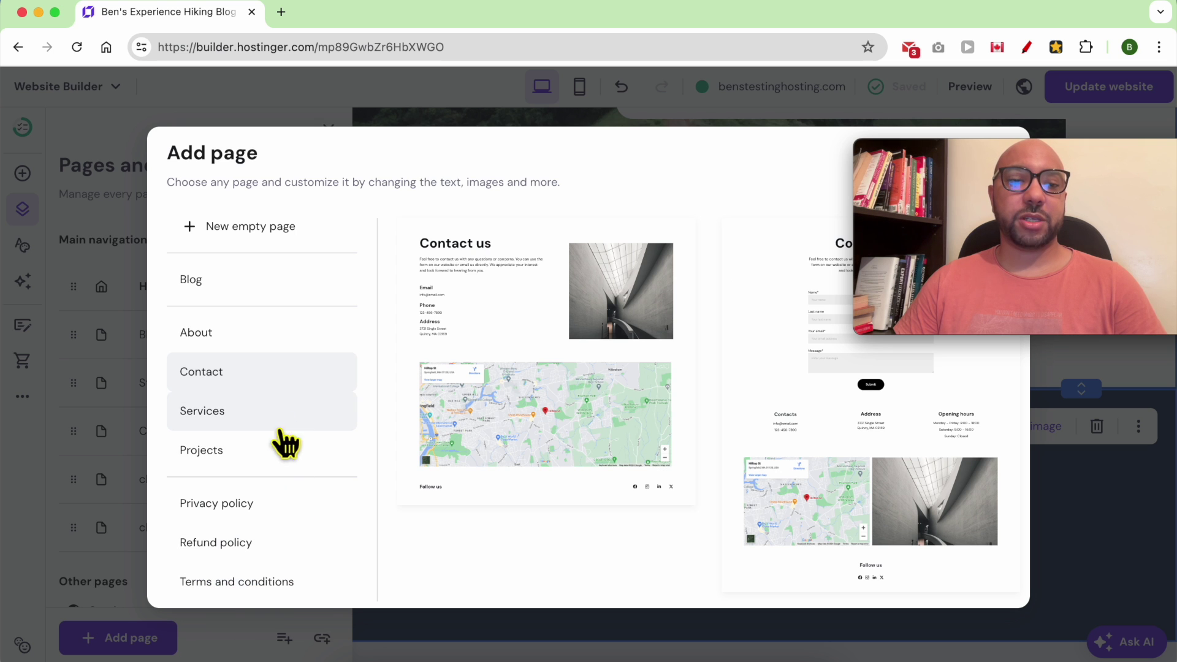
{"action": "left_click", "coordinate": [273, 509]}
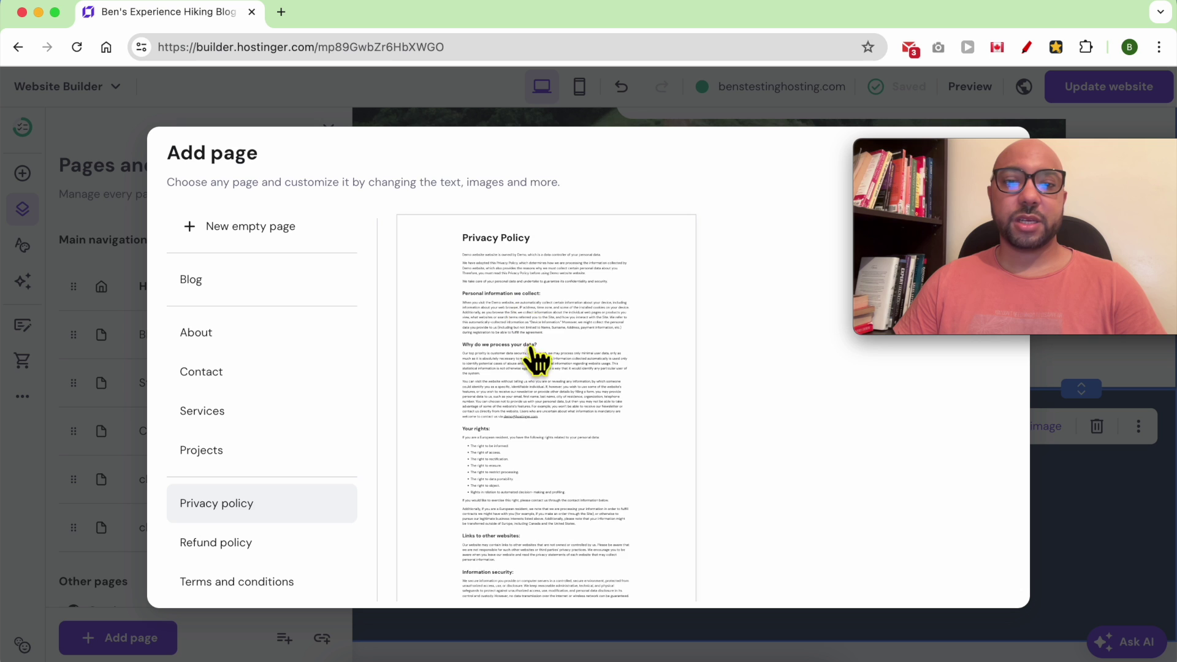
{"action": "scroll", "coordinate": [536, 358], "scroll_direction": "down", "scroll_amount": 5}
{"action": "scroll", "coordinate": [518, 331], "scroll_direction": "up", "scroll_amount": 5}
{"action": "left_click", "coordinate": [496, 297]}
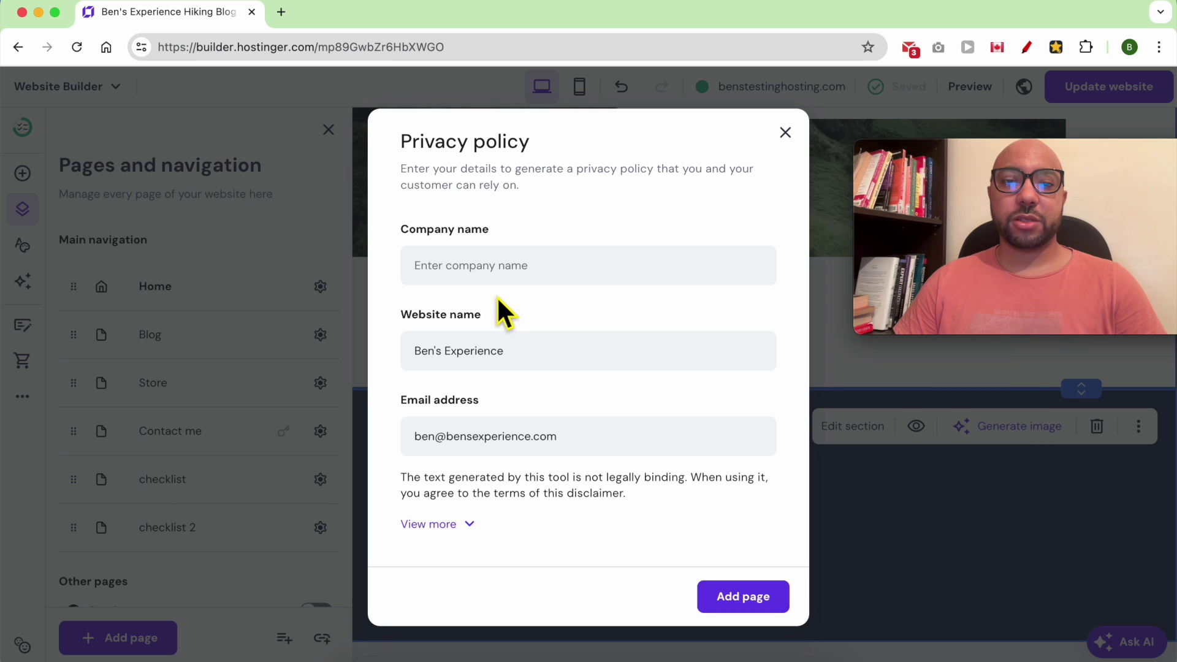
{"action": "left_click", "coordinate": [455, 281]}
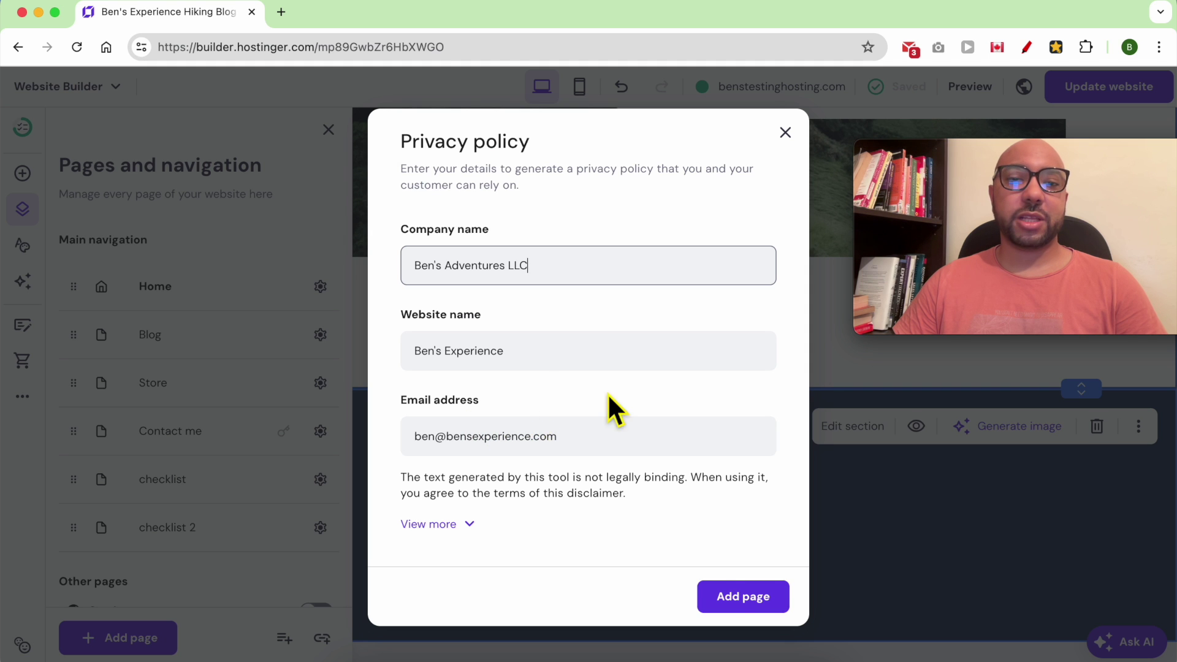
{"action": "left_click", "coordinate": [747, 598]}
{"action": "left_click", "coordinate": [710, 447]}
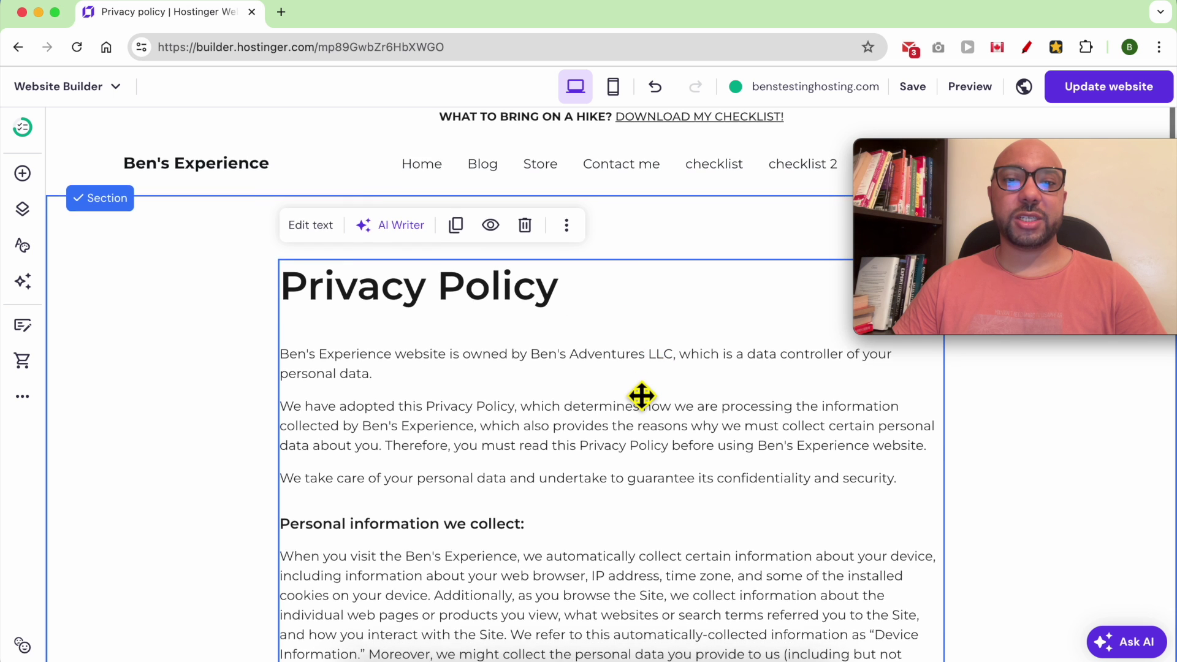
Step: Reopen the Pages and navigation list and scroll down to where Privacy policy is now listed
{"action": "scroll", "coordinate": [641, 394], "scroll_direction": "down", "scroll_amount": 15}
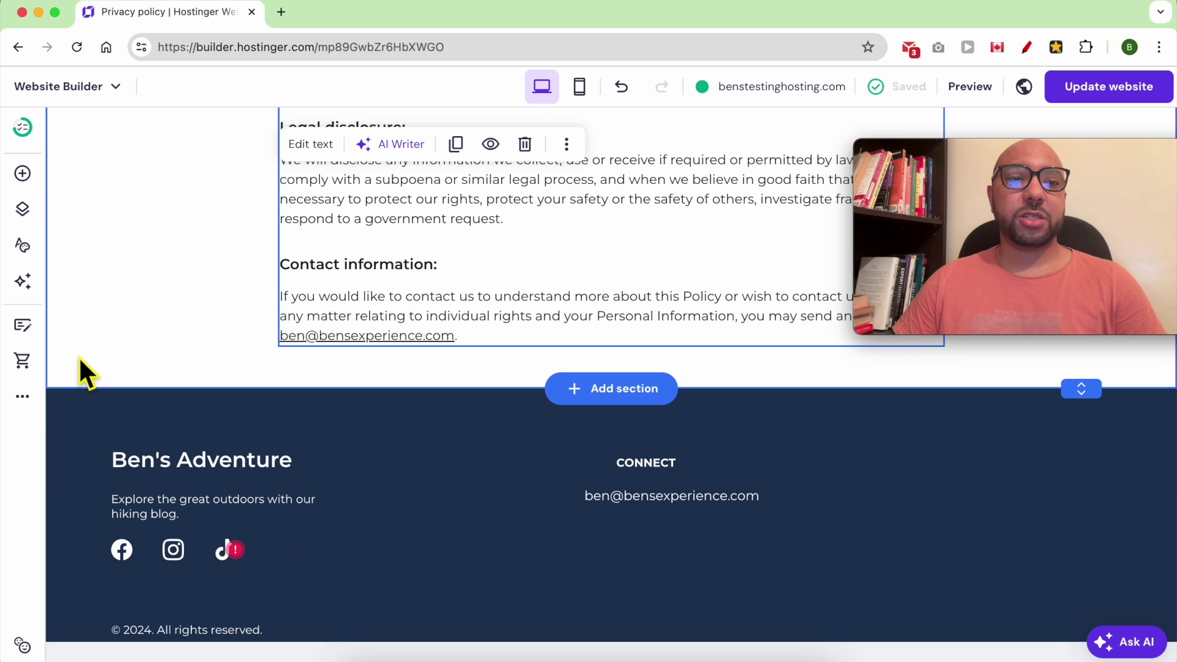
{"action": "left_click", "coordinate": [23, 210]}
{"action": "scroll", "coordinate": [255, 552], "scroll_direction": "down", "scroll_amount": 5}
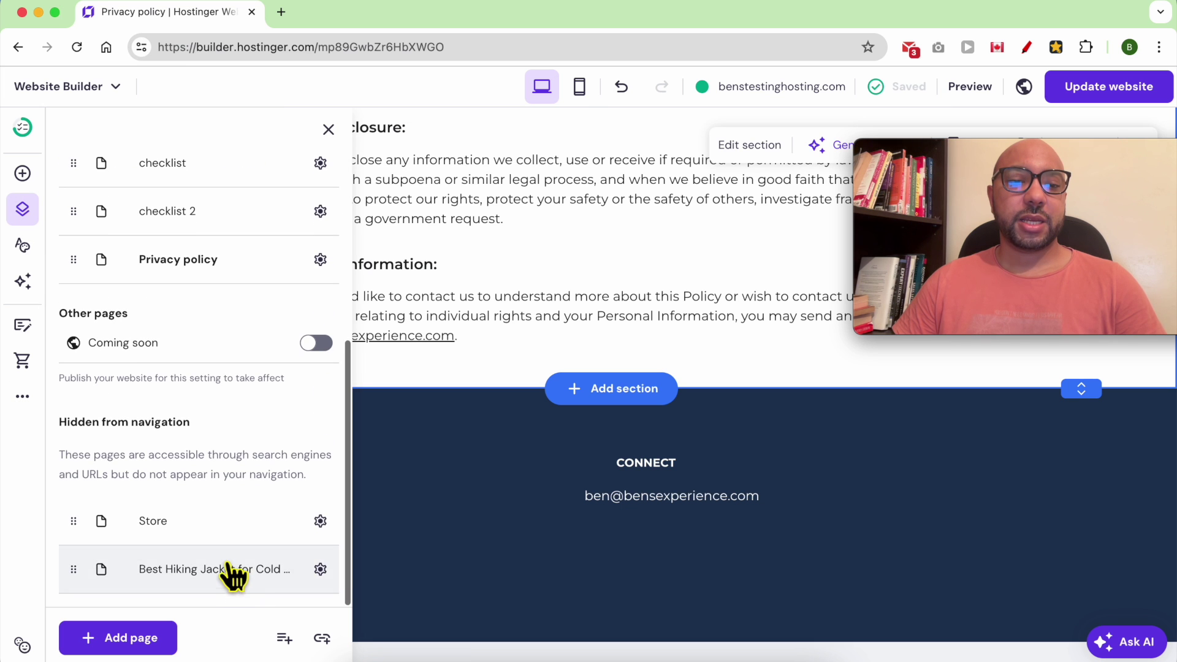
Step: Add a Terms and conditions page for Ben's Adventures LLC, then publish with Update website and view the site
{"action": "left_click", "coordinate": [145, 638]}
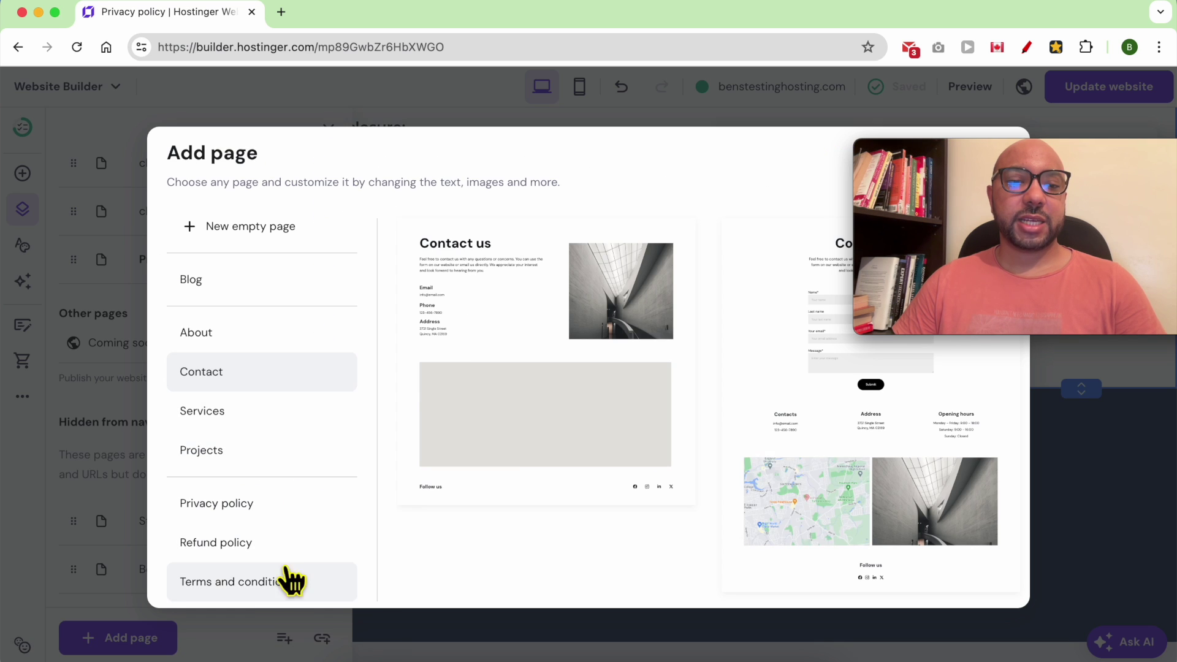
{"action": "left_click", "coordinate": [279, 585]}
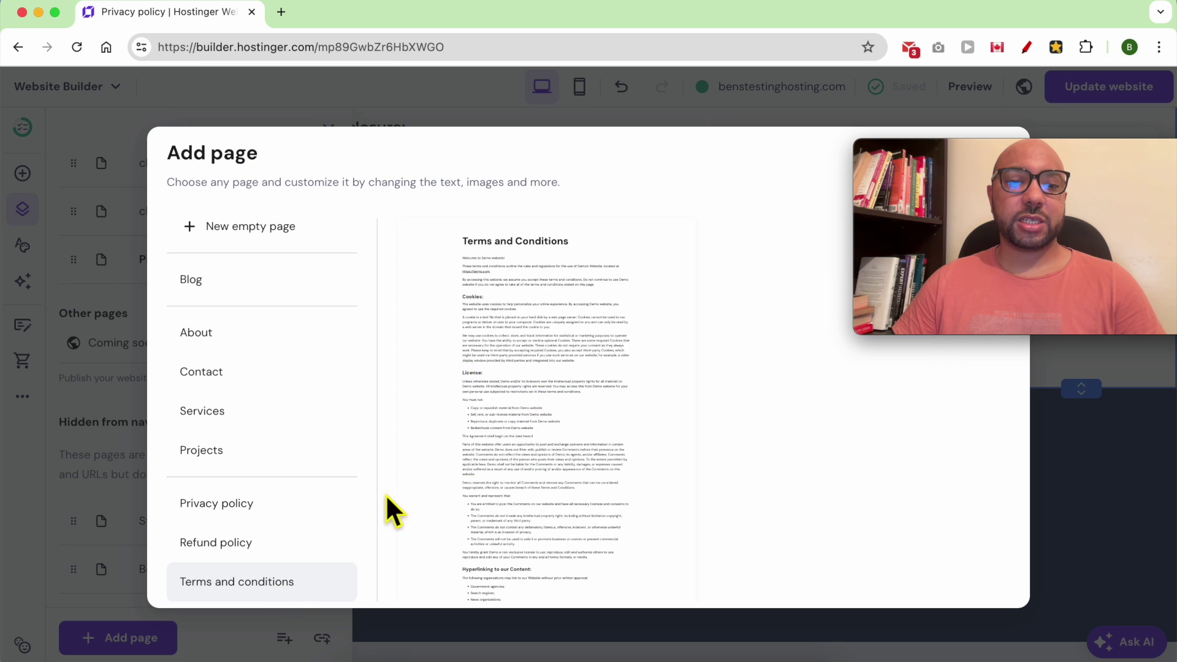
{"action": "left_click", "coordinate": [534, 291]}
{"action": "left_click", "coordinate": [544, 243]}
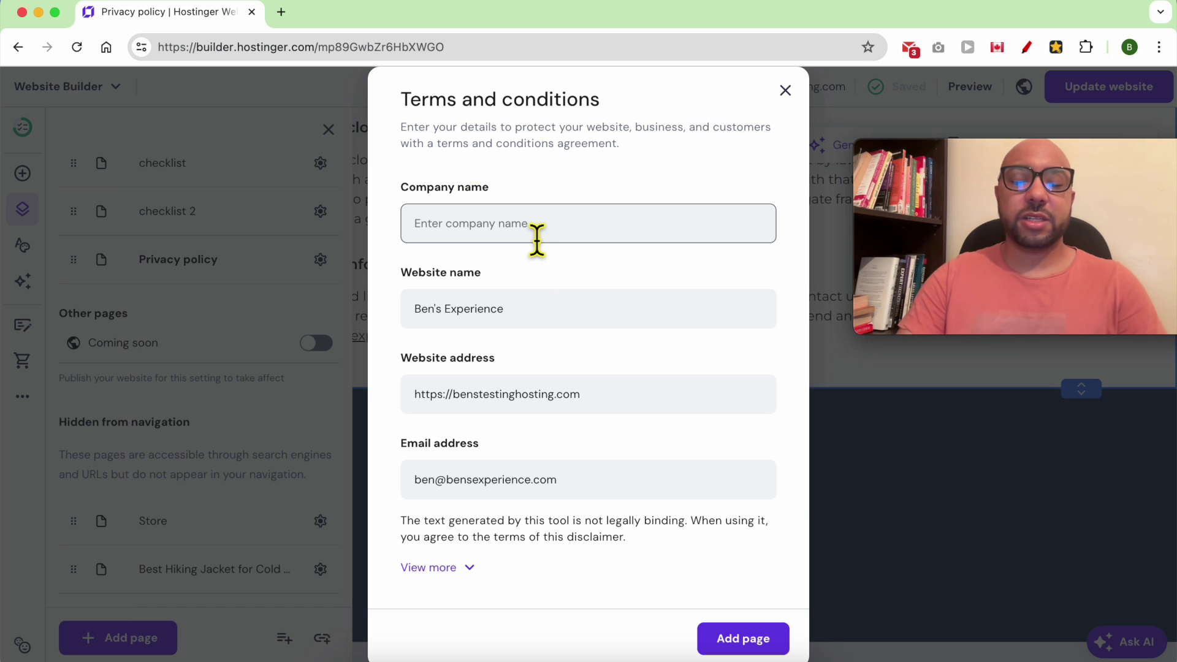
{"action": "type", "text": "Ben's "}
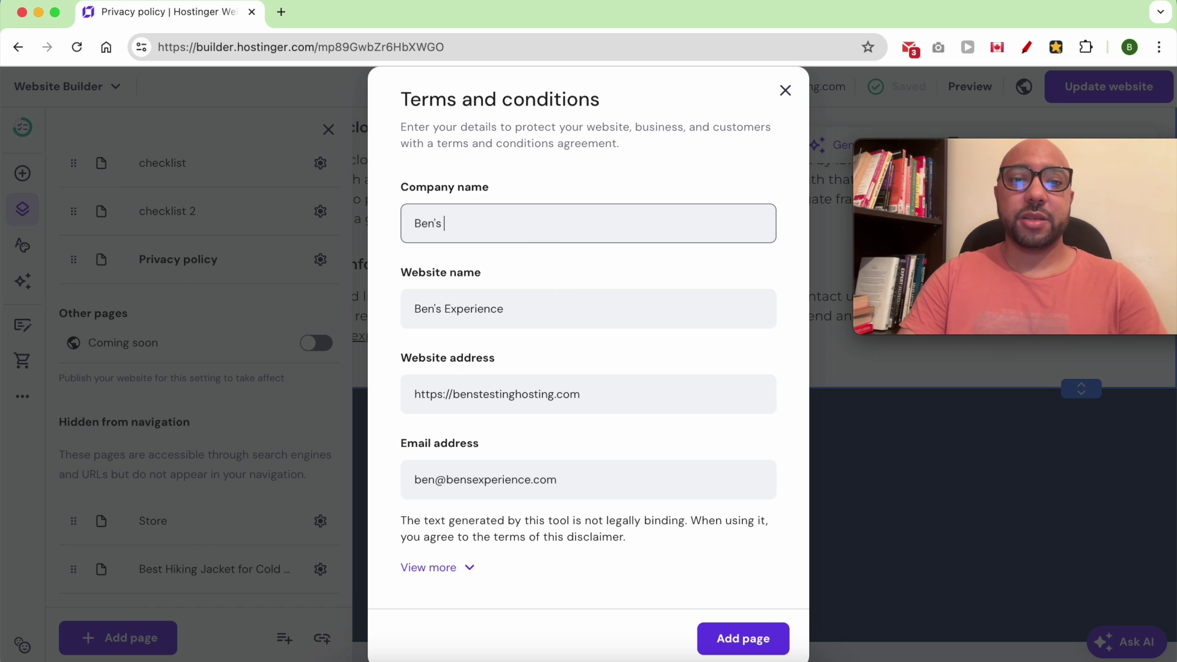
{"action": "type", "text": "Adventures"}
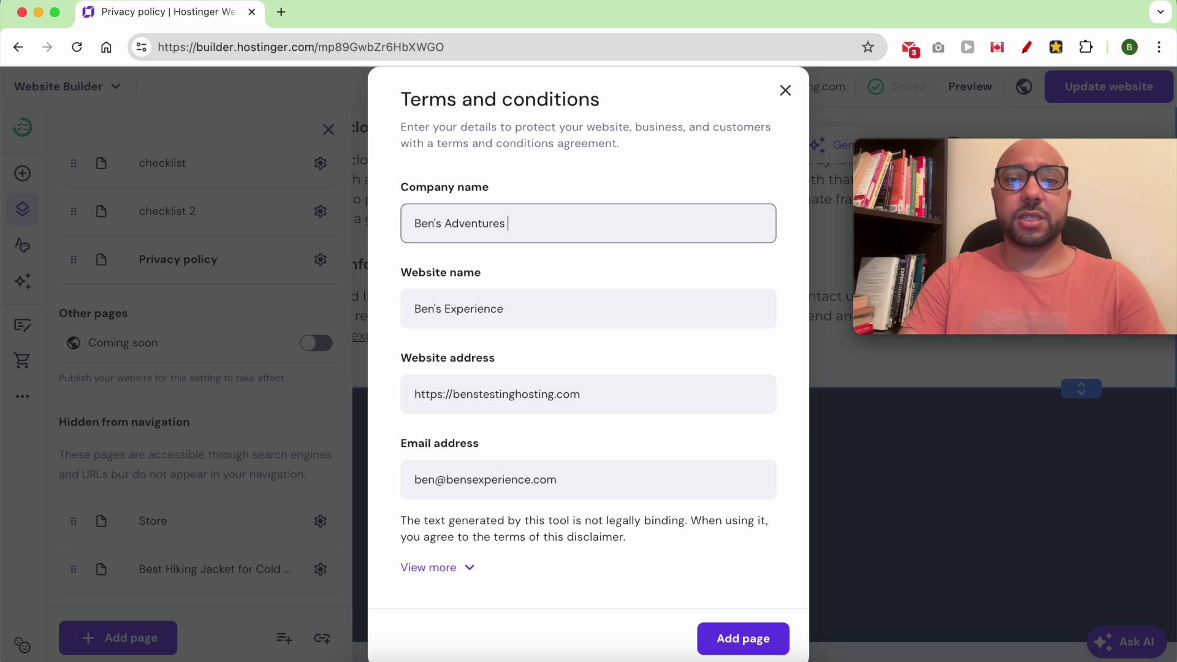
{"action": "type", "text": " LLC"}
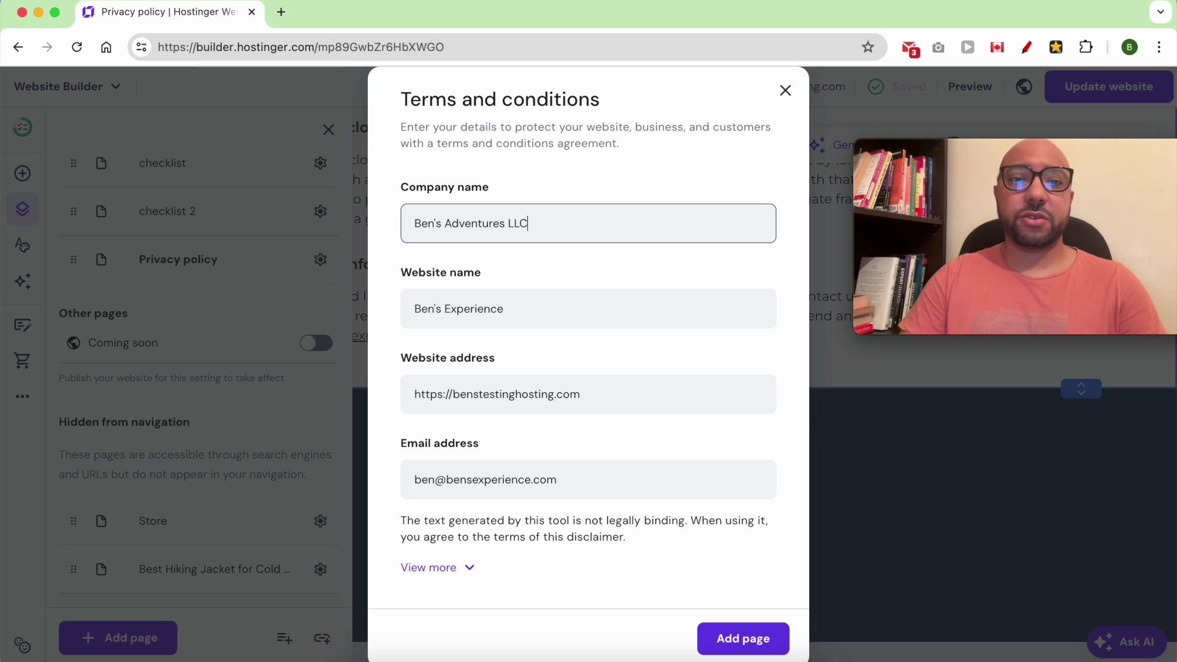
{"action": "left_click", "coordinate": [744, 641]}
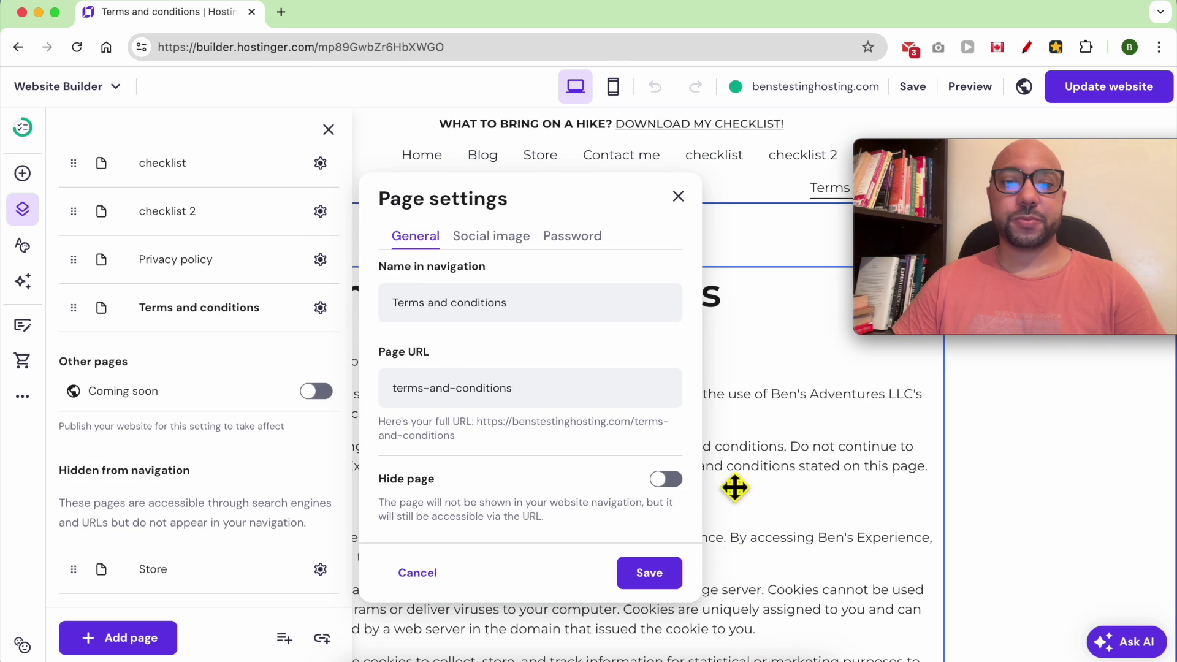
{"action": "left_click", "coordinate": [847, 439]}
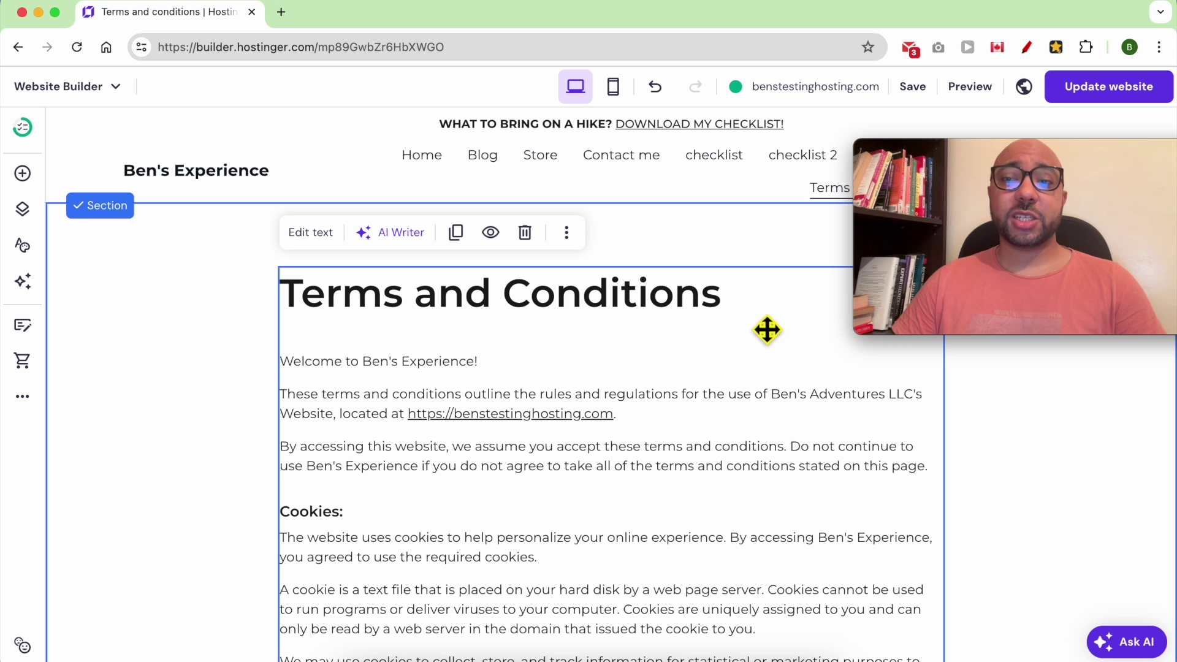
{"action": "left_click", "coordinate": [1101, 92]}
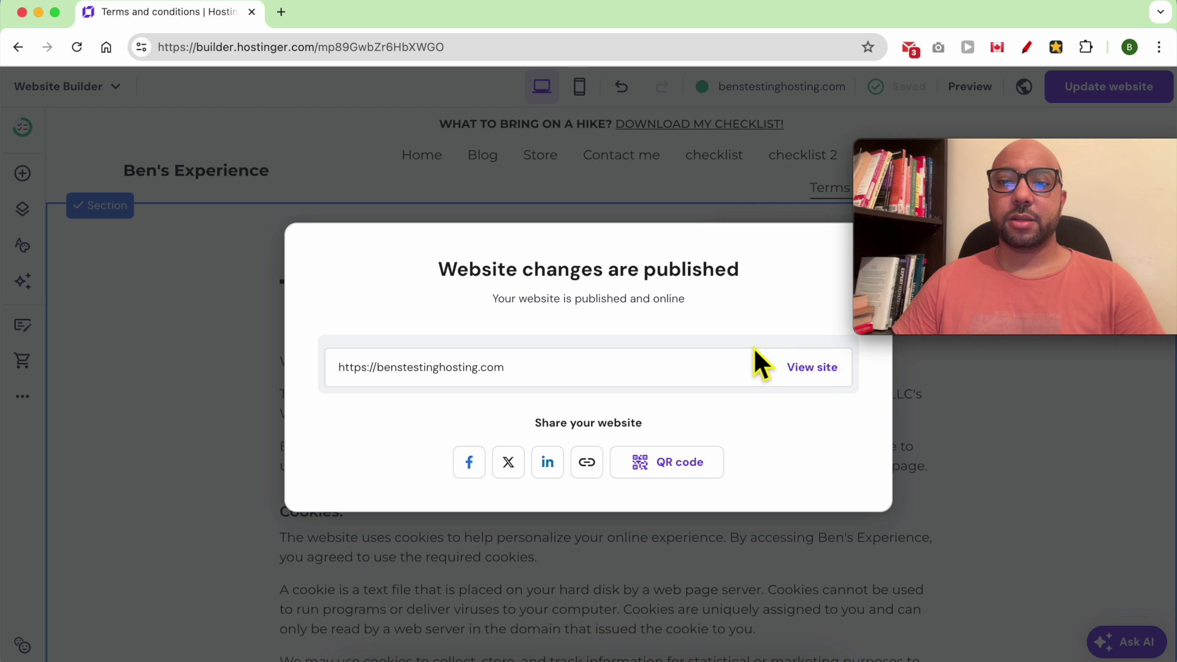
{"action": "left_click", "coordinate": [817, 368]}
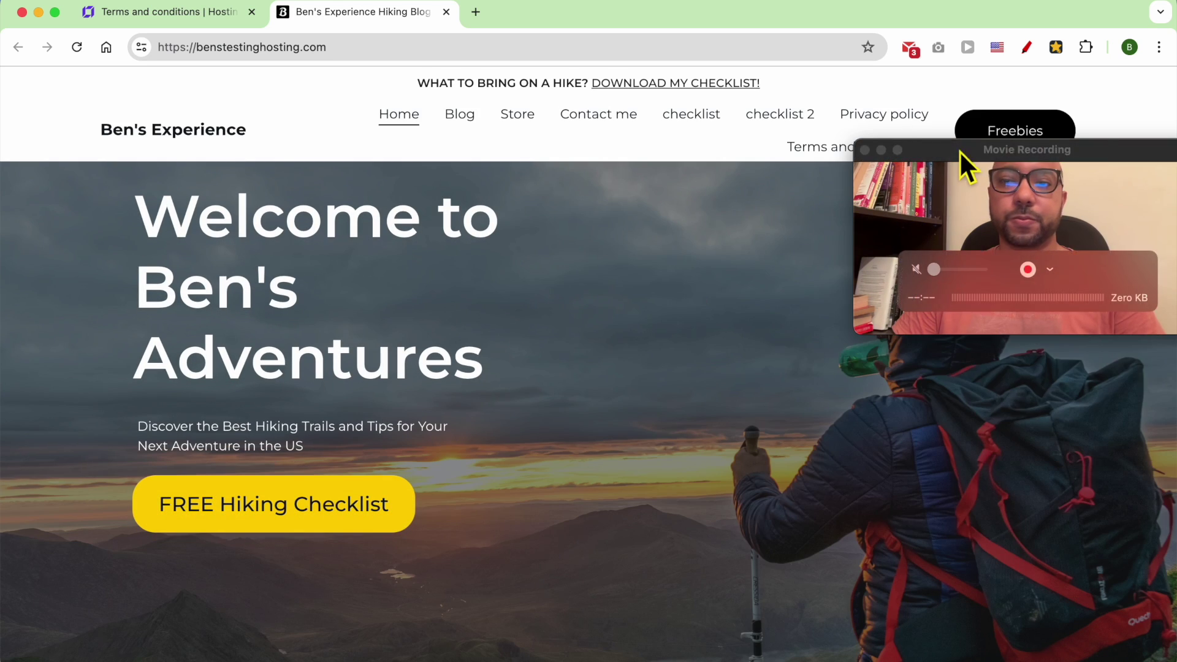
Step: Check the live Privacy policy and Terms and conditions pages from the top menu
{"action": "left_click_drag", "start_coordinate": [959, 150], "coordinate": [924, 340]}
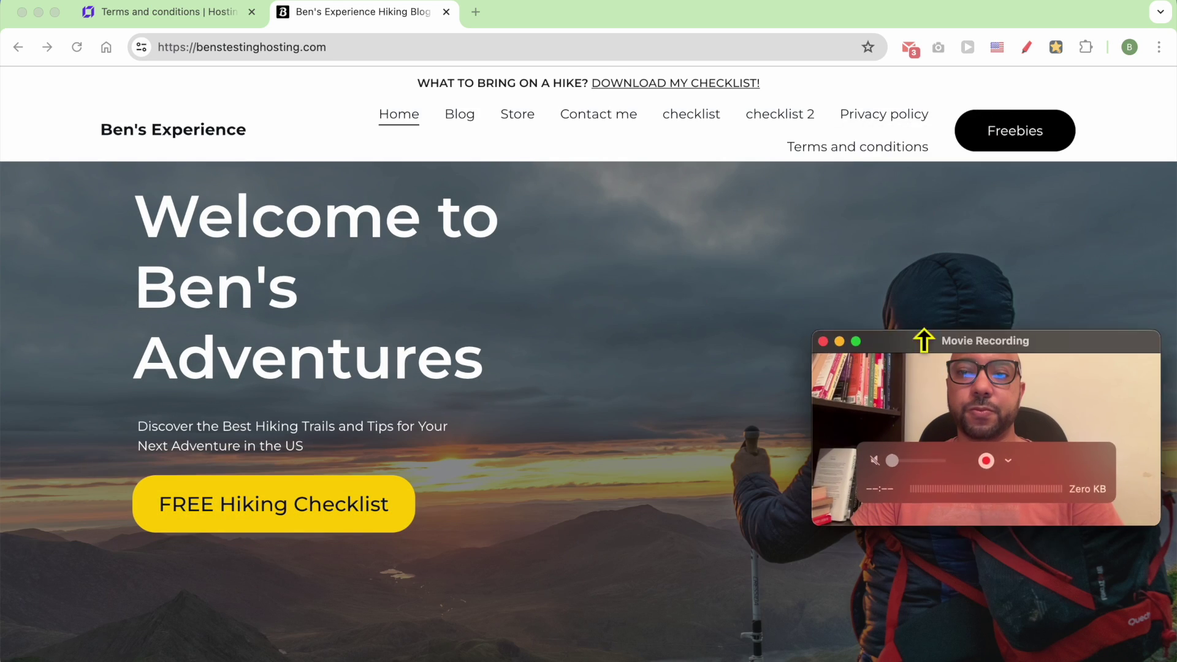
{"action": "left_click", "coordinate": [881, 116]}
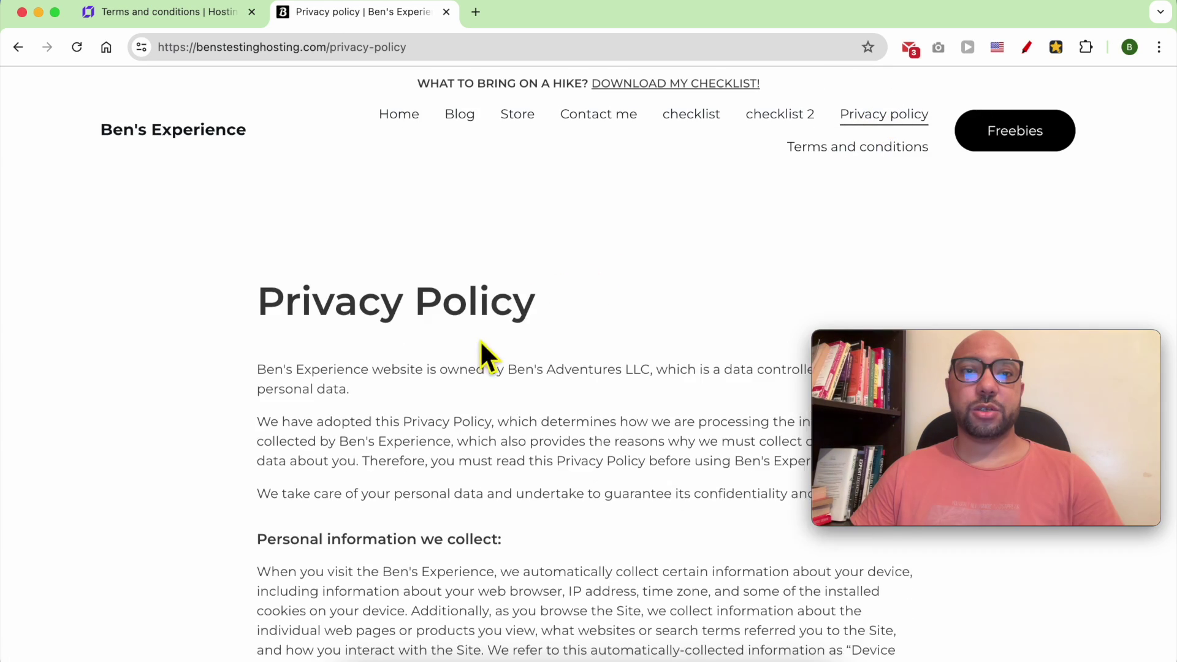
{"action": "scroll", "coordinate": [528, 337], "scroll_direction": "down", "scroll_amount": 9}
{"action": "left_click_drag", "start_coordinate": [561, 201], "coordinate": [451, 641]}
{"action": "scroll", "coordinate": [522, 466], "scroll_direction": "down", "scroll_amount": 19}
{"action": "scroll", "coordinate": [527, 430], "scroll_direction": "up", "scroll_amount": 12}
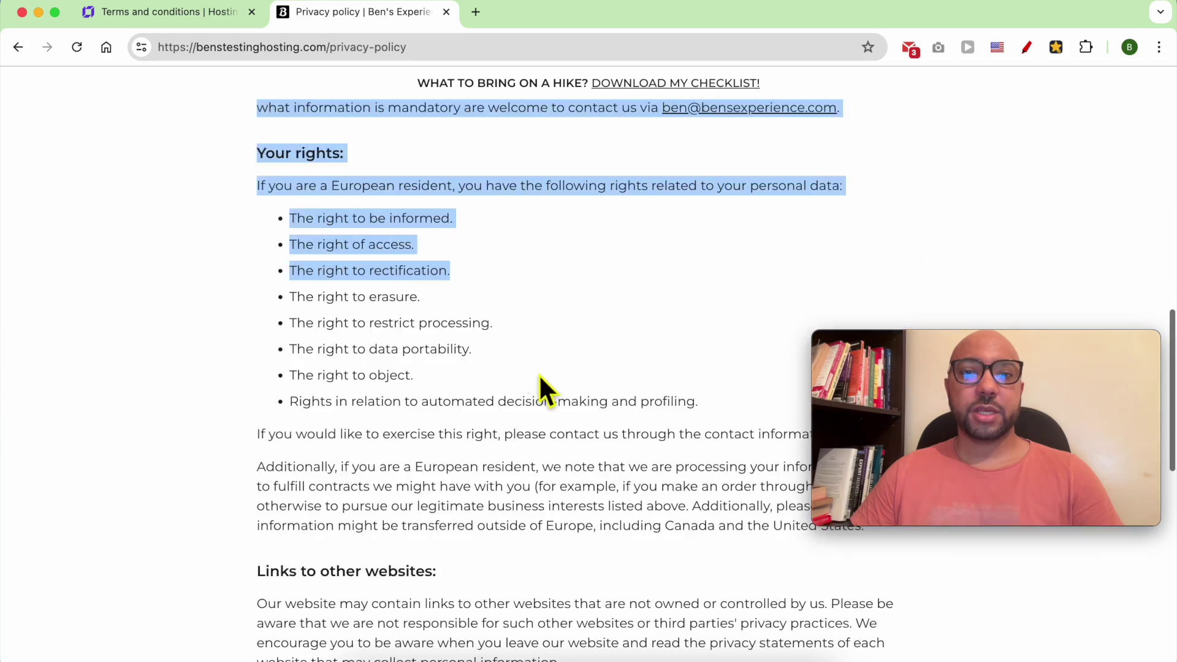
{"action": "scroll", "coordinate": [613, 319], "scroll_direction": "up", "scroll_amount": 12}
{"action": "left_click", "coordinate": [861, 146]}
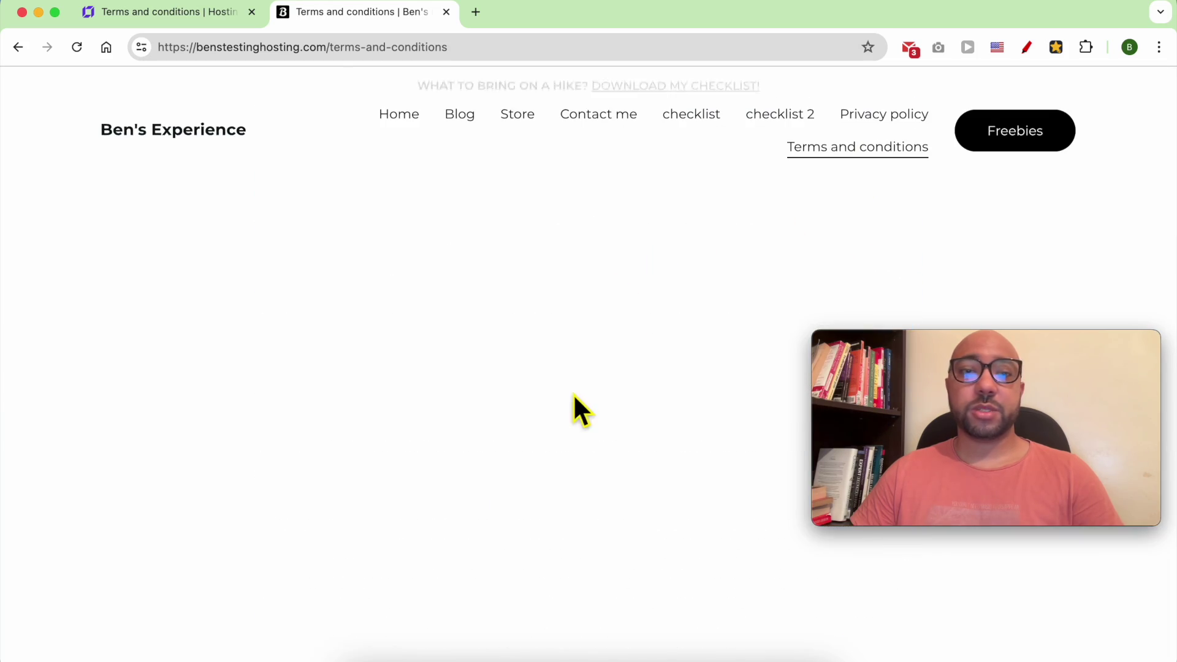
{"action": "scroll", "coordinate": [570, 395], "scroll_direction": "down", "scroll_amount": 20}
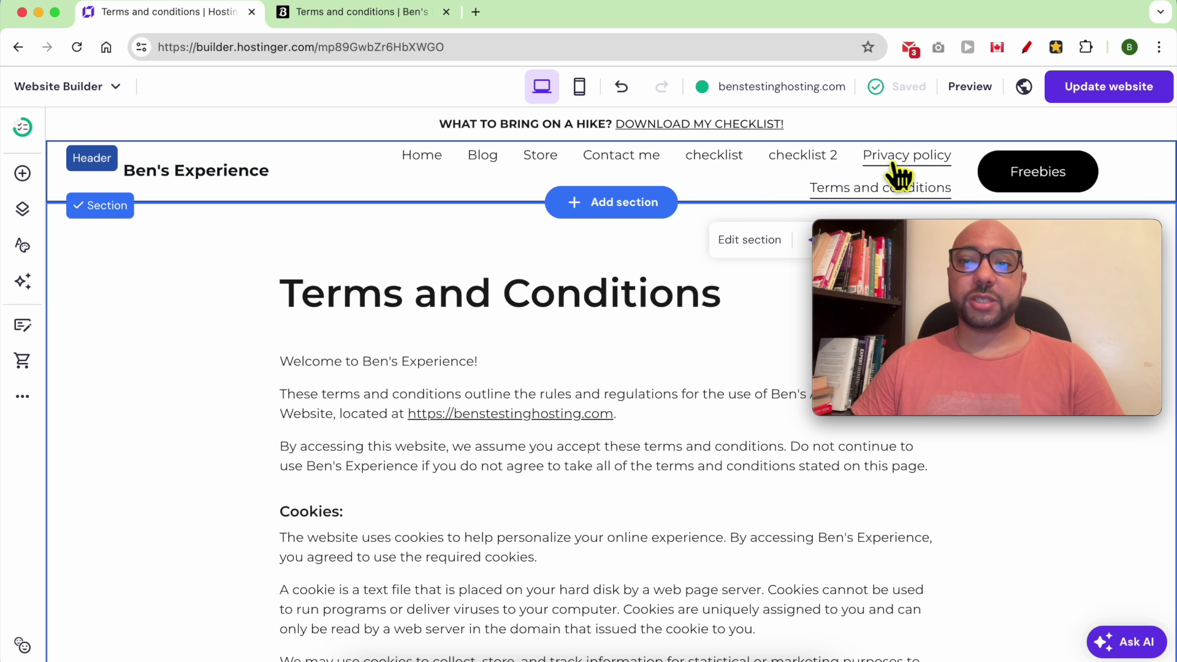
Step: Drag Terms and conditions and Privacy policy under Hidden from navigation, then close the page list
{"action": "left_click", "coordinate": [24, 210]}
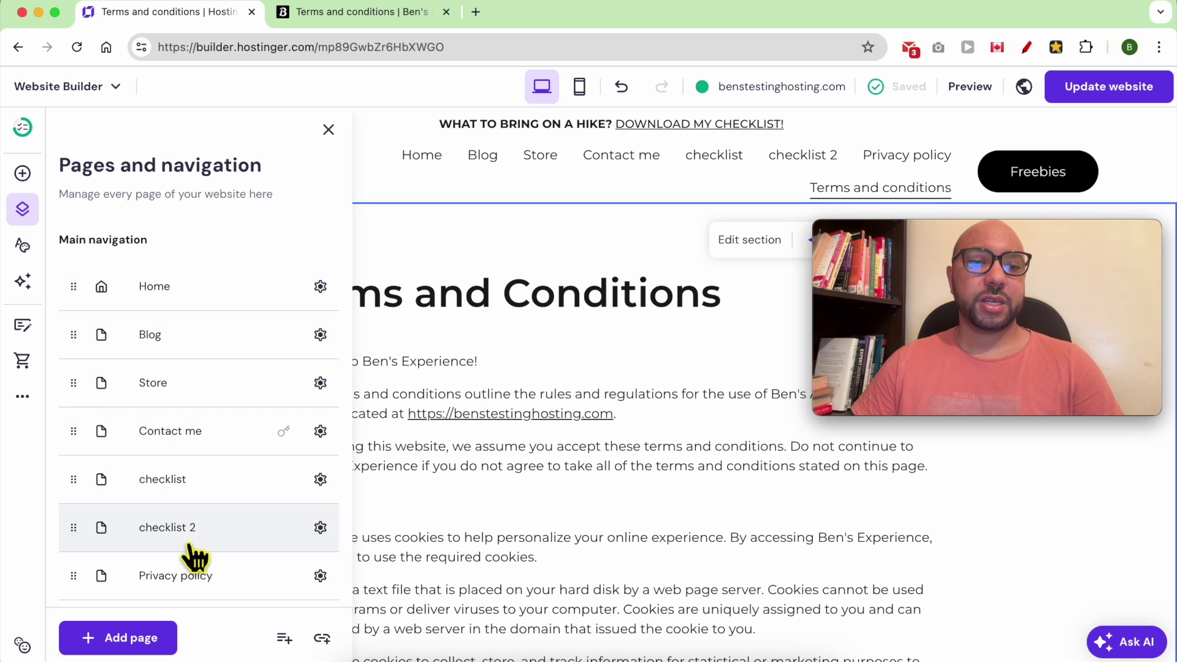
{"action": "scroll", "coordinate": [196, 552], "scroll_direction": "down", "scroll_amount": 6}
{"action": "scroll", "coordinate": [121, 378], "scroll_direction": "up", "scroll_amount": 3}
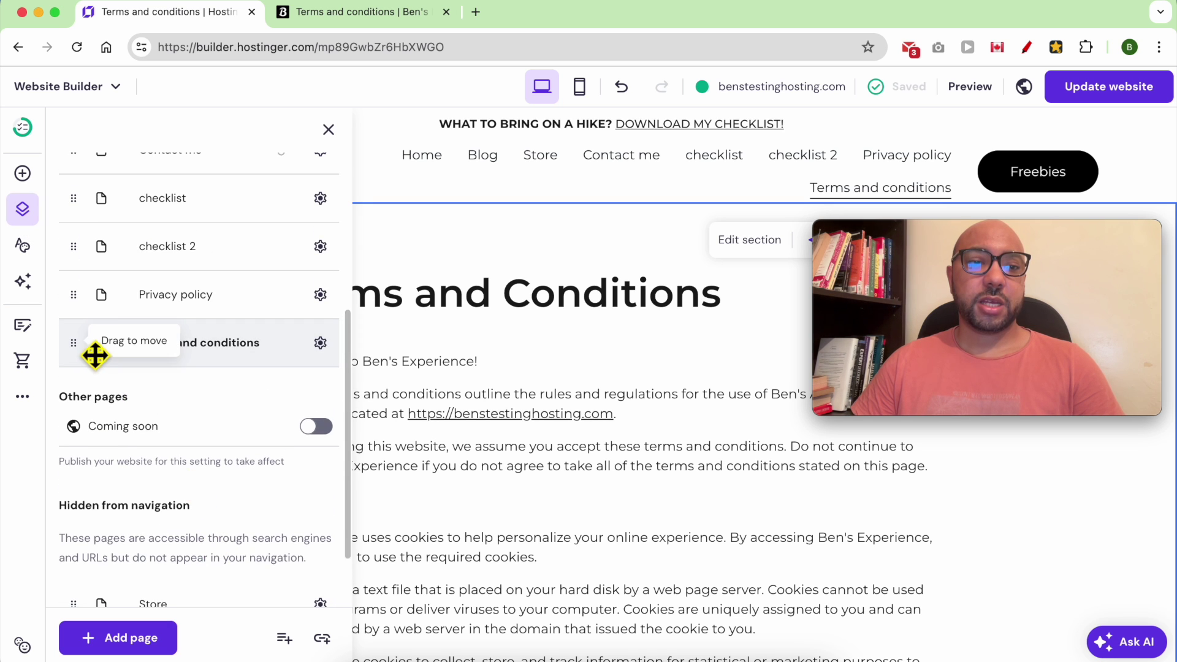
{"action": "left_click_drag", "start_coordinate": [90, 352], "coordinate": [83, 620]}
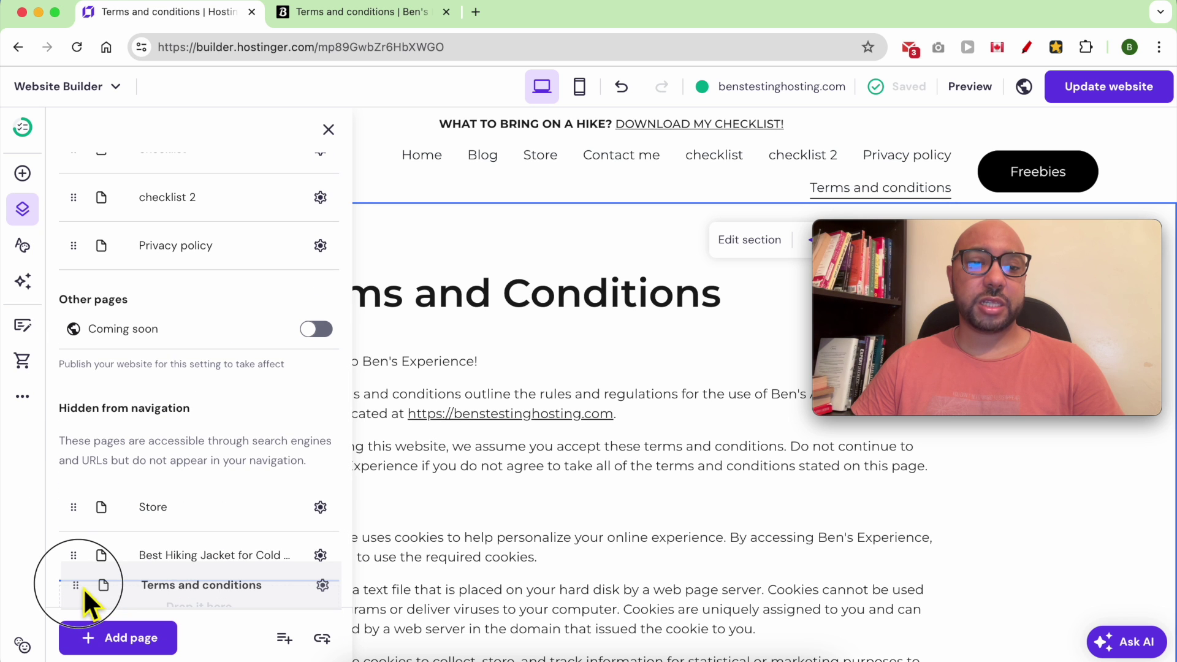
{"action": "triple_click", "coordinate": [110, 415]}
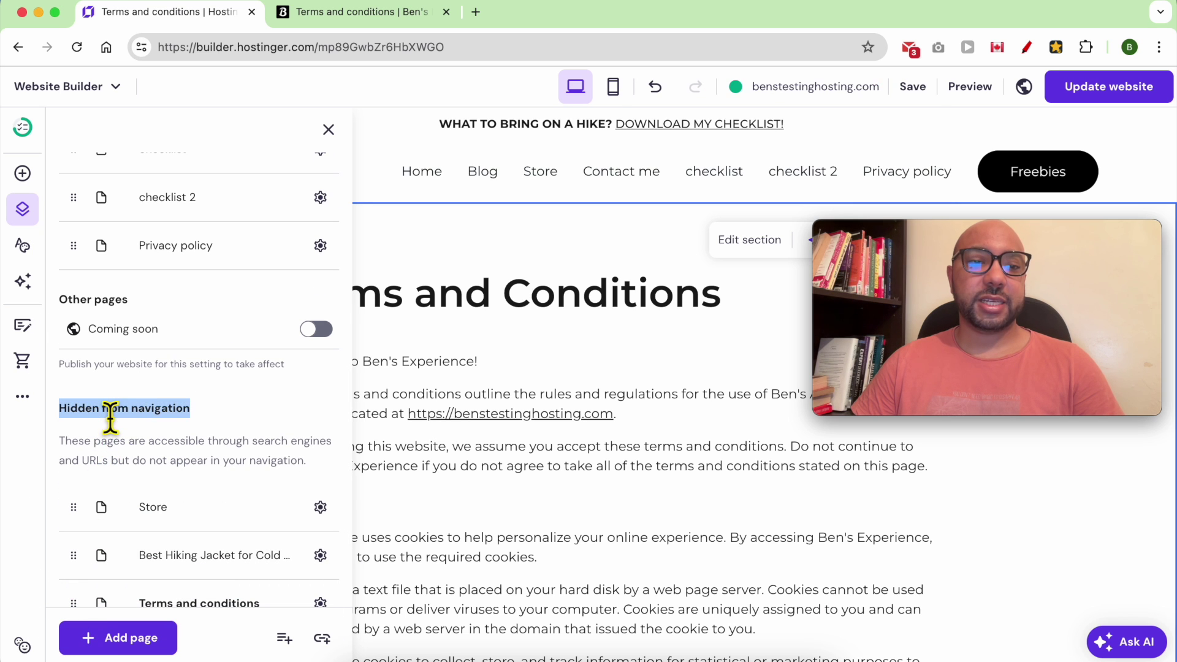
{"action": "left_click_drag", "start_coordinate": [77, 248], "coordinate": [83, 579]}
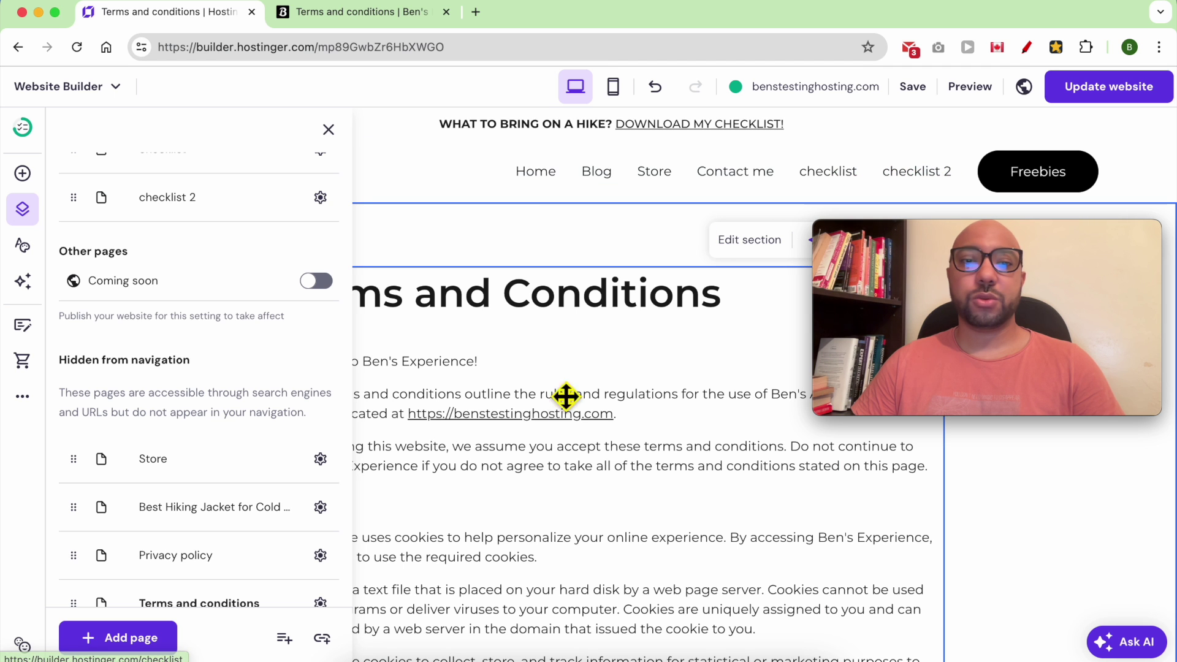
{"action": "left_click", "coordinate": [672, 375]}
{"action": "scroll", "coordinate": [704, 380], "scroll_direction": "down", "scroll_amount": 15}
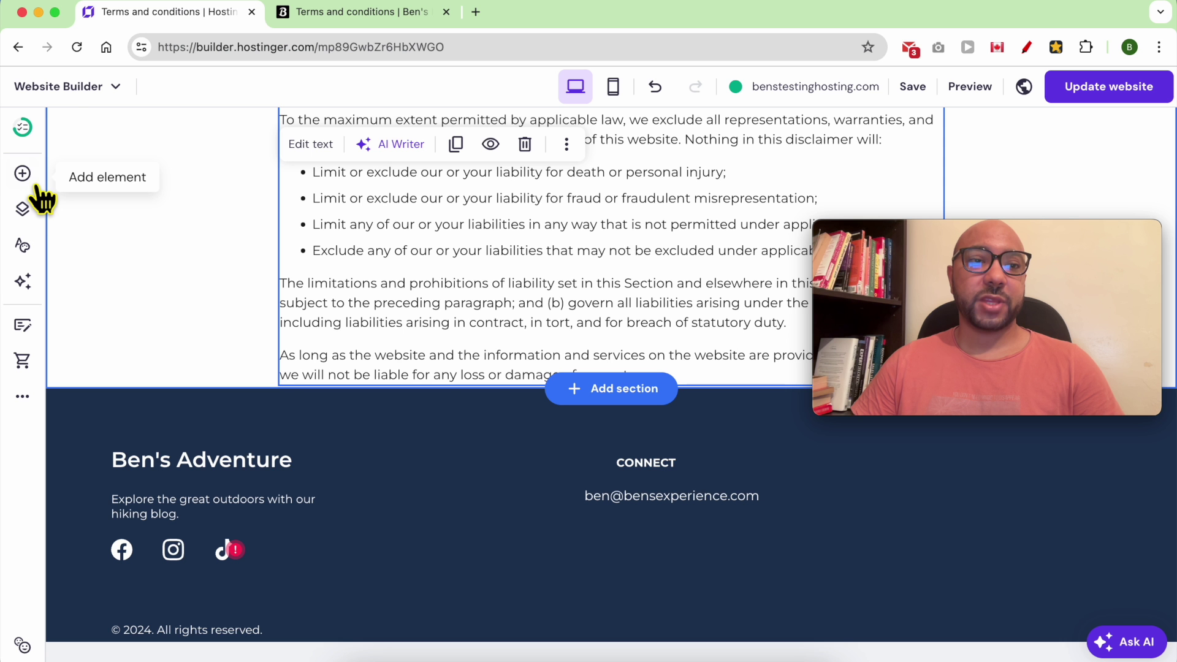
Step: Drop a new Text element into the footer and give it the Paragraph 1 style
{"action": "left_click", "coordinate": [23, 174]}
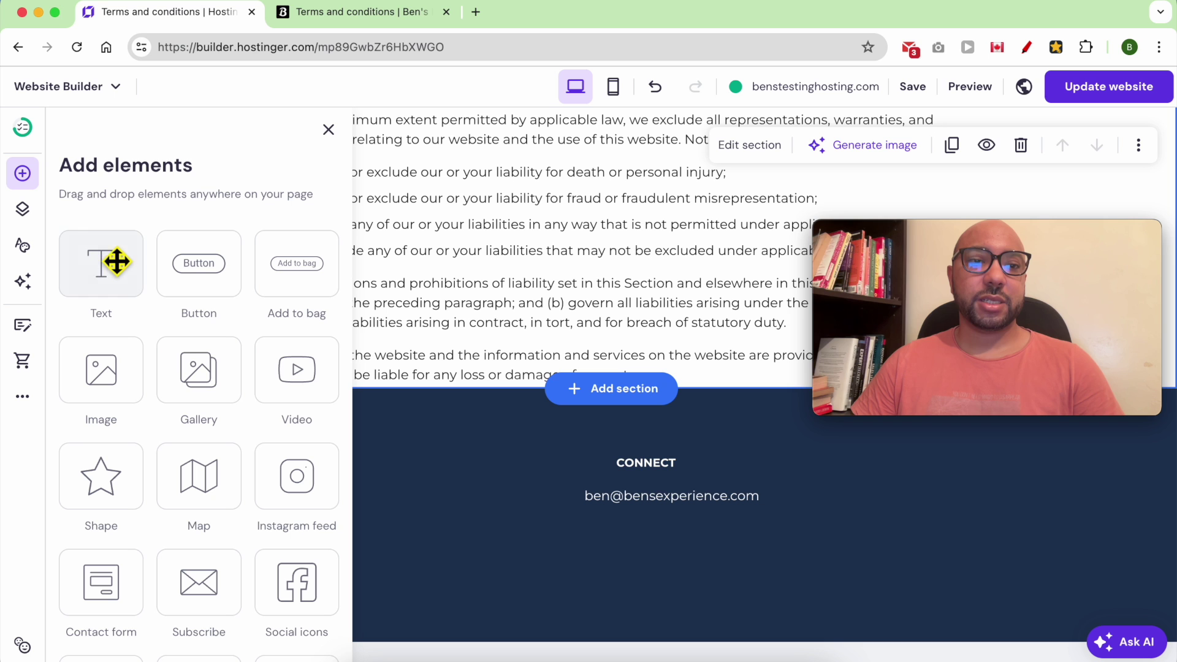
{"action": "left_click_drag", "start_coordinate": [115, 269], "coordinate": [961, 471]}
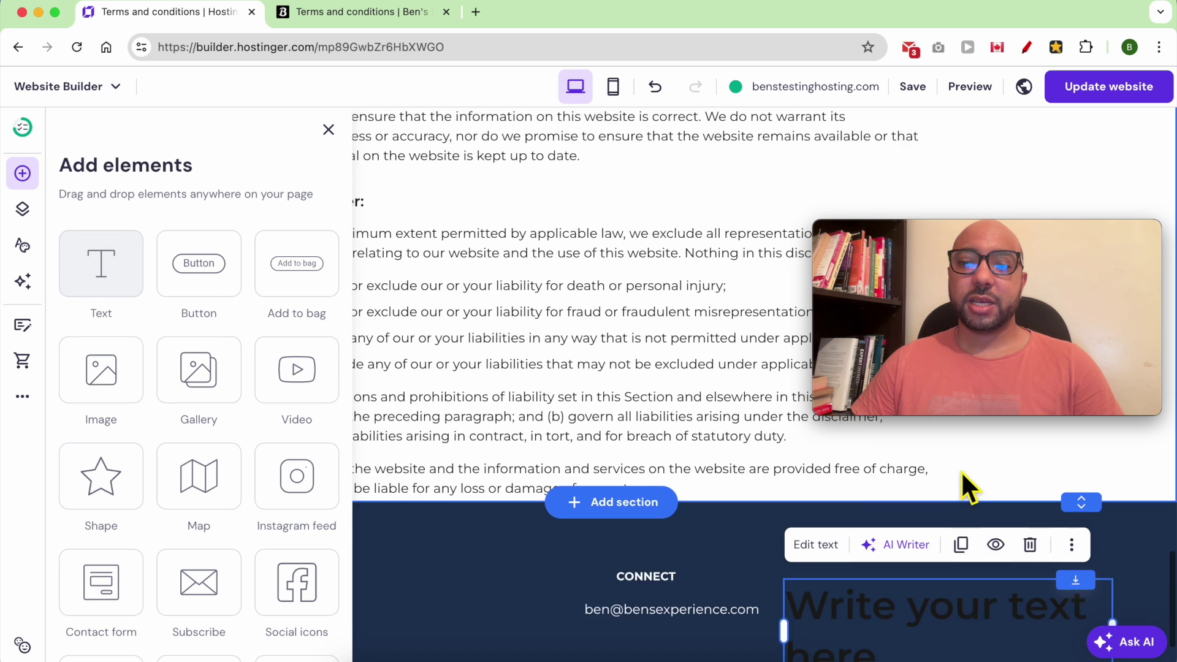
{"action": "scroll", "coordinate": [888, 631], "scroll_direction": "down", "scroll_amount": 3}
{"action": "left_click", "coordinate": [889, 536]}
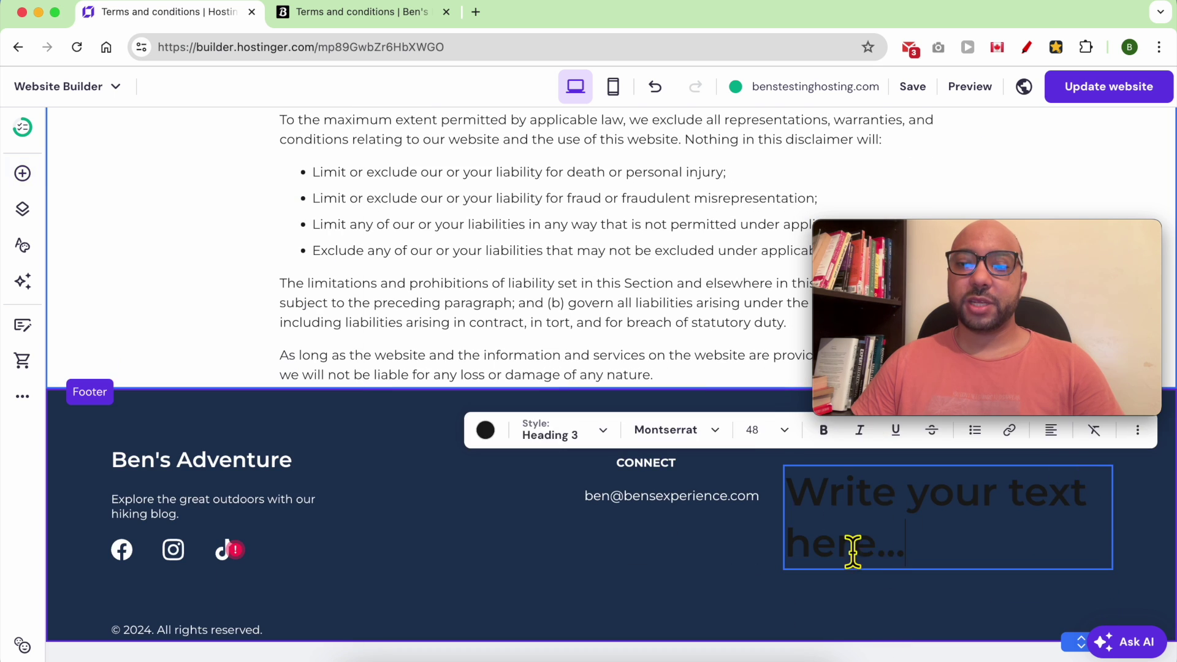
{"action": "double_click", "coordinate": [884, 555]}
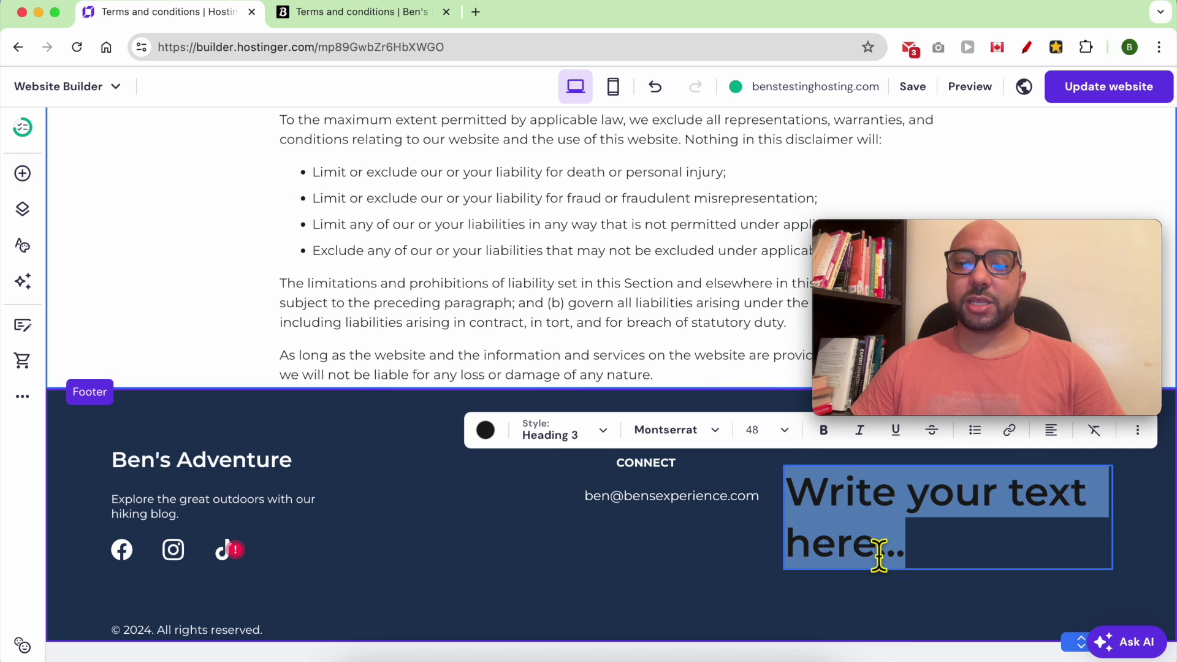
{"action": "left_click", "coordinate": [592, 434]}
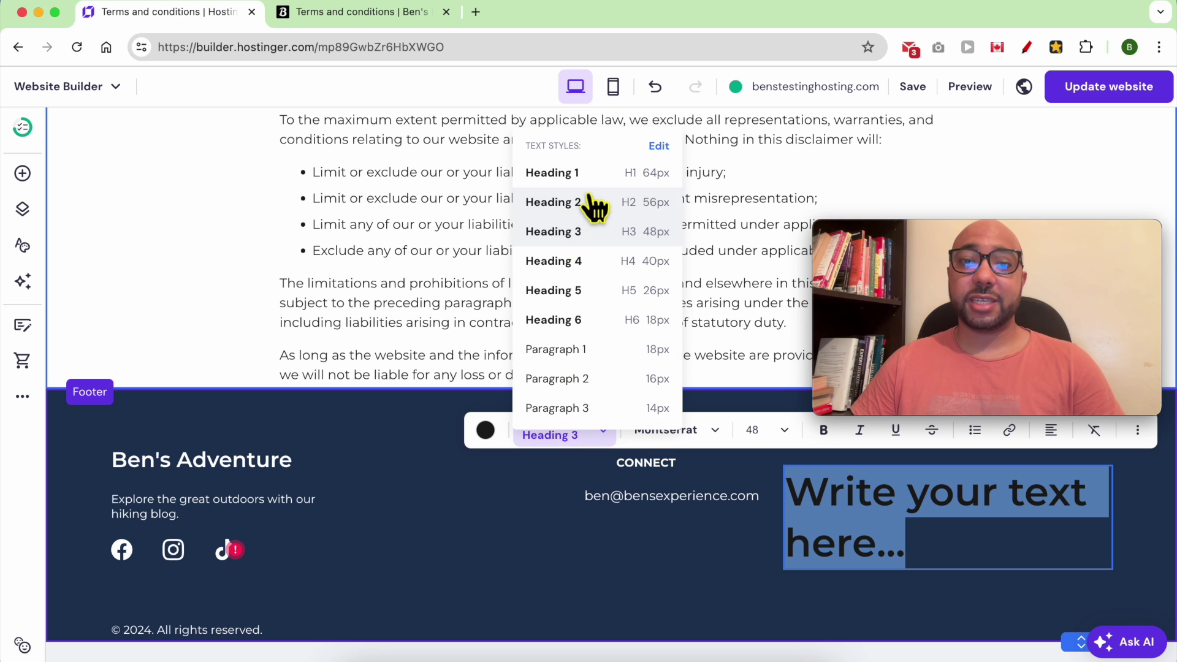
{"action": "left_click", "coordinate": [590, 355]}
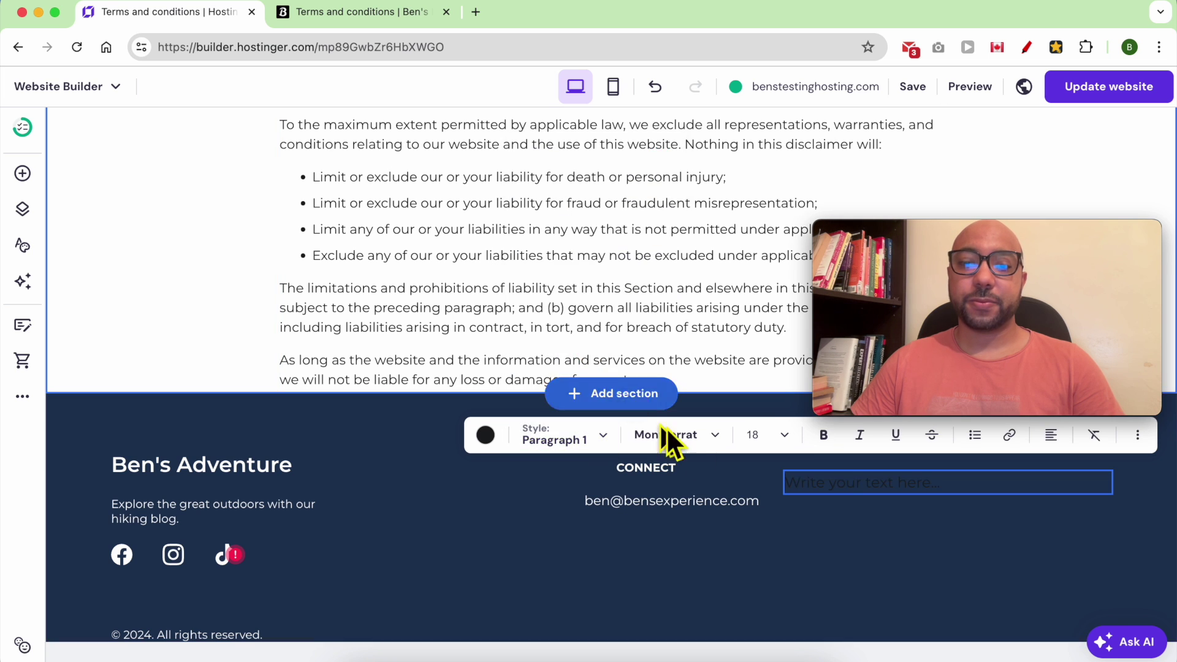
Step: Make the footer text white, replace it with 'Privacy policy', and narrow its box
{"action": "triple_click", "coordinate": [849, 497]}
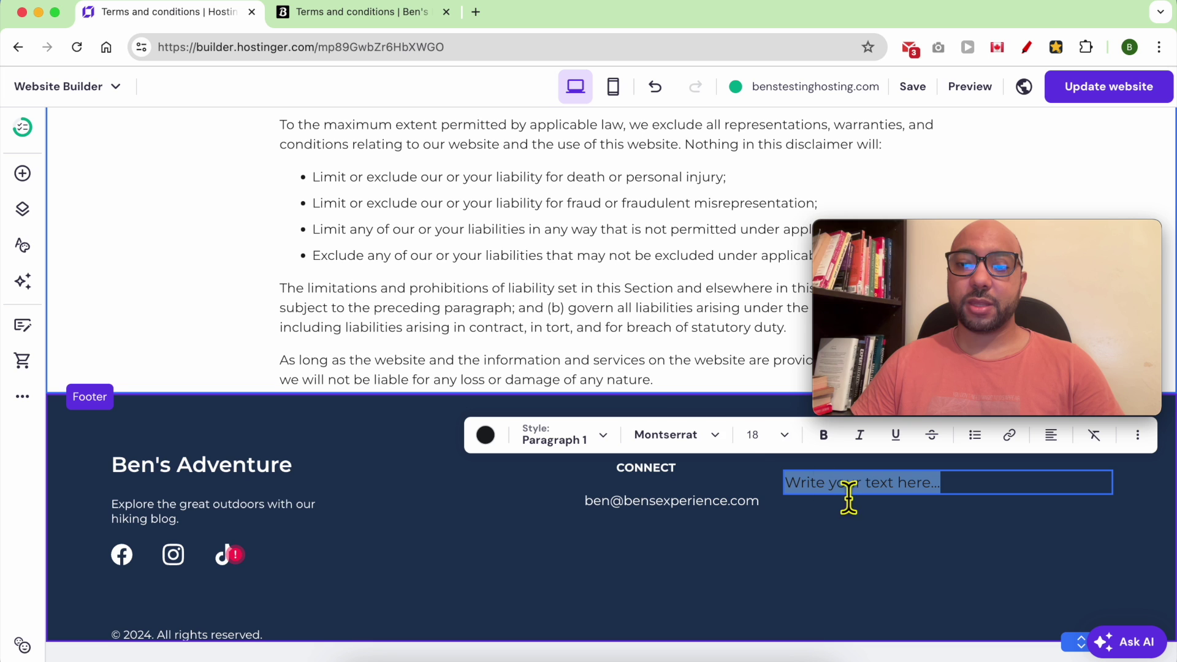
{"action": "left_click", "coordinate": [487, 434]}
{"action": "left_click", "coordinate": [489, 176]}
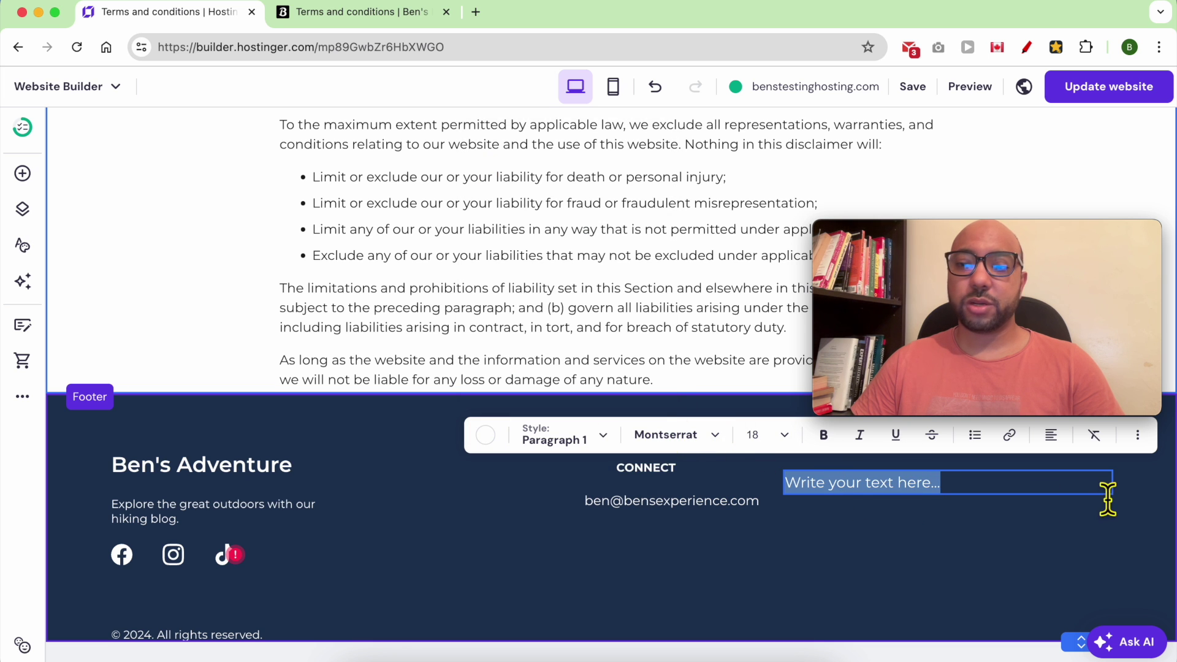
{"action": "type", "text": "Pr"}
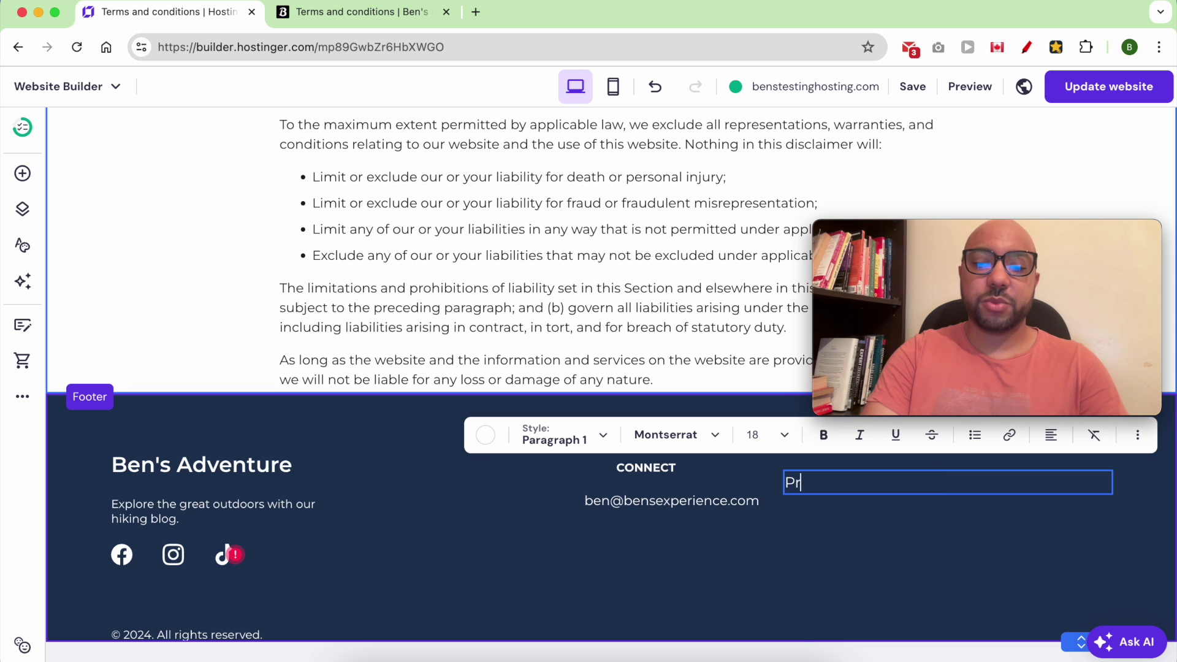
{"action": "type", "text": "ivacy policy"}
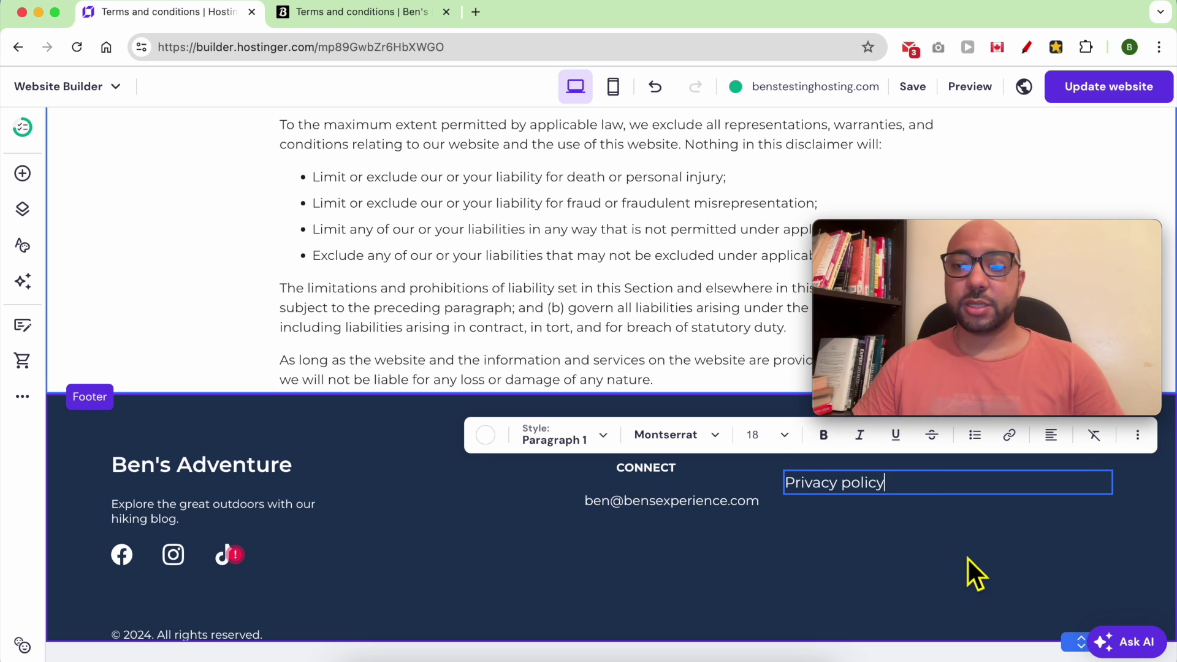
{"action": "key", "text": "Escape"}
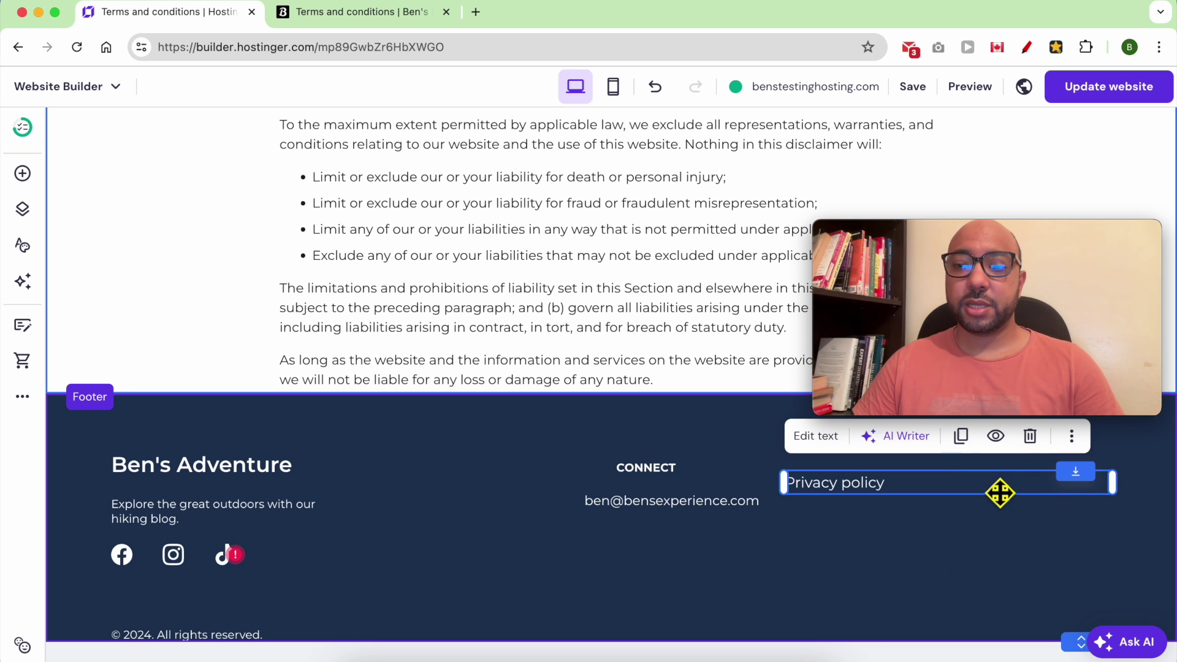
{"action": "left_click_drag", "start_coordinate": [1105, 497], "coordinate": [955, 480]}
{"action": "left_click", "coordinate": [861, 534]}
{"action": "double_click", "coordinate": [951, 481]}
{"action": "left_click_drag", "start_coordinate": [987, 234], "coordinate": [993, 124]}
{"action": "left_click", "coordinate": [1011, 423]}
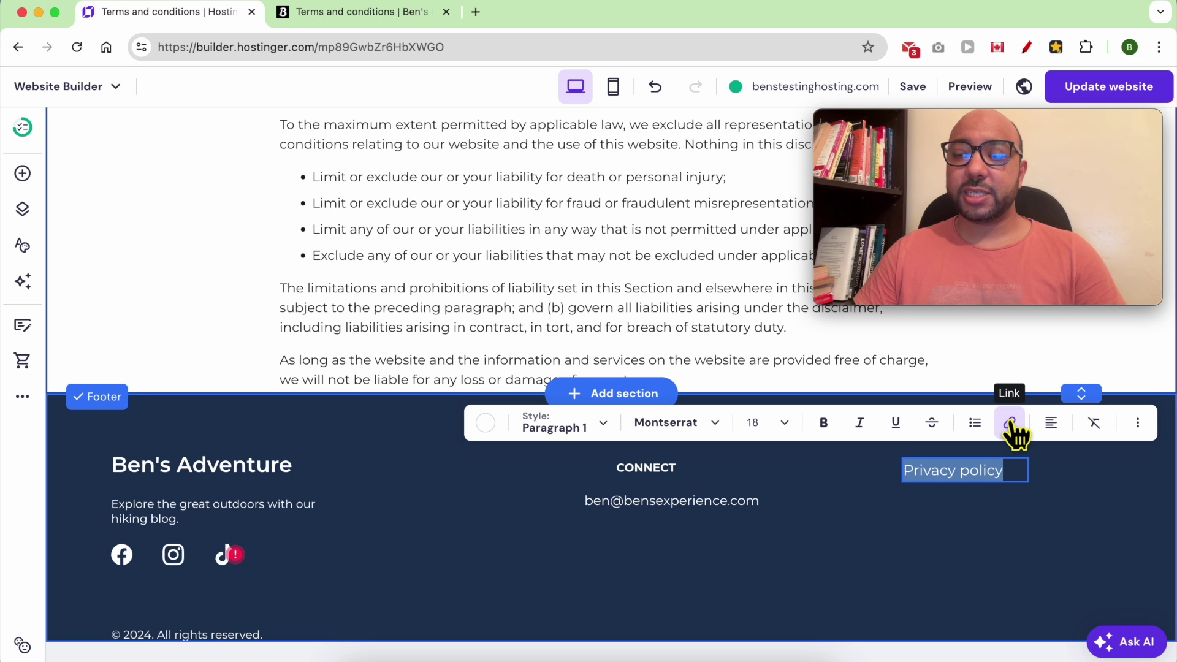
Step: Link the footer 'Privacy policy' text to the Privacy policy page, then duplicate it
{"action": "left_click", "coordinate": [1010, 426]}
{"action": "mouse_move", "coordinate": [941, 195]}
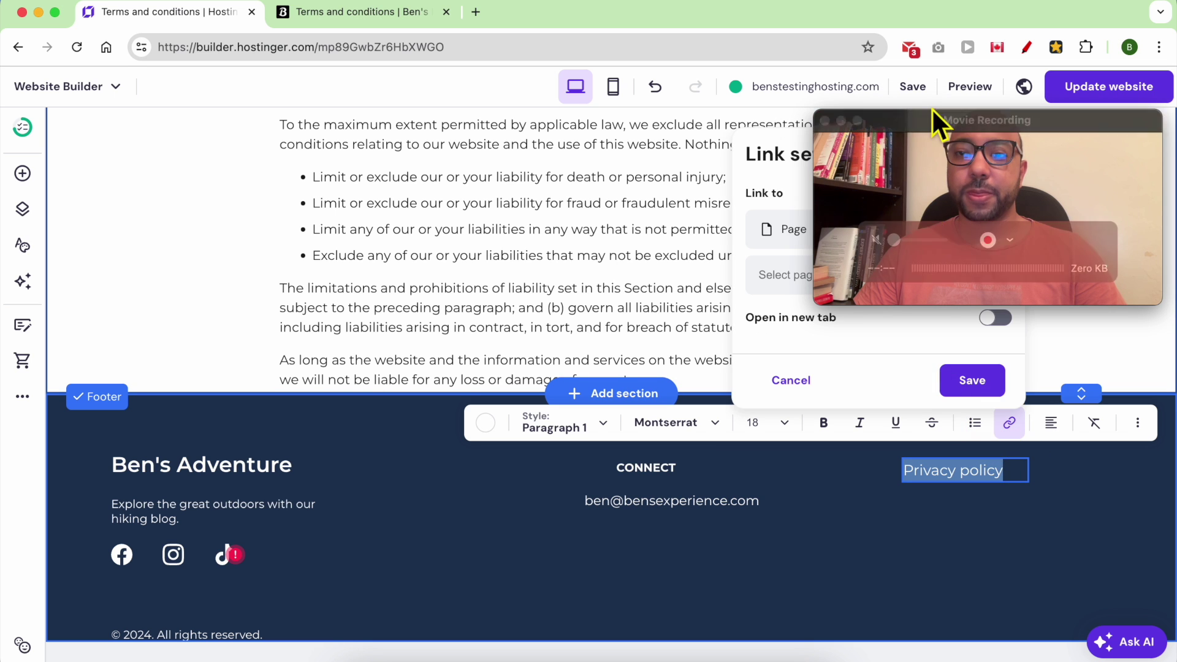
{"action": "left_click_drag", "start_coordinate": [938, 121], "coordinate": [286, 263]}
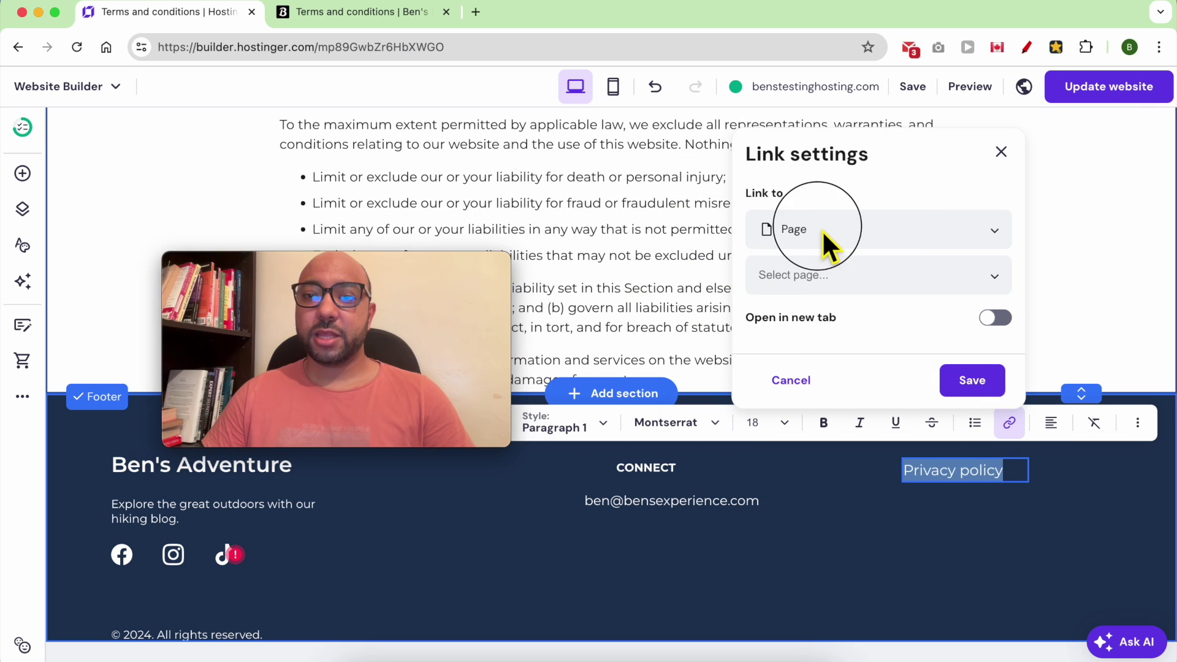
{"action": "left_click", "coordinate": [851, 239]}
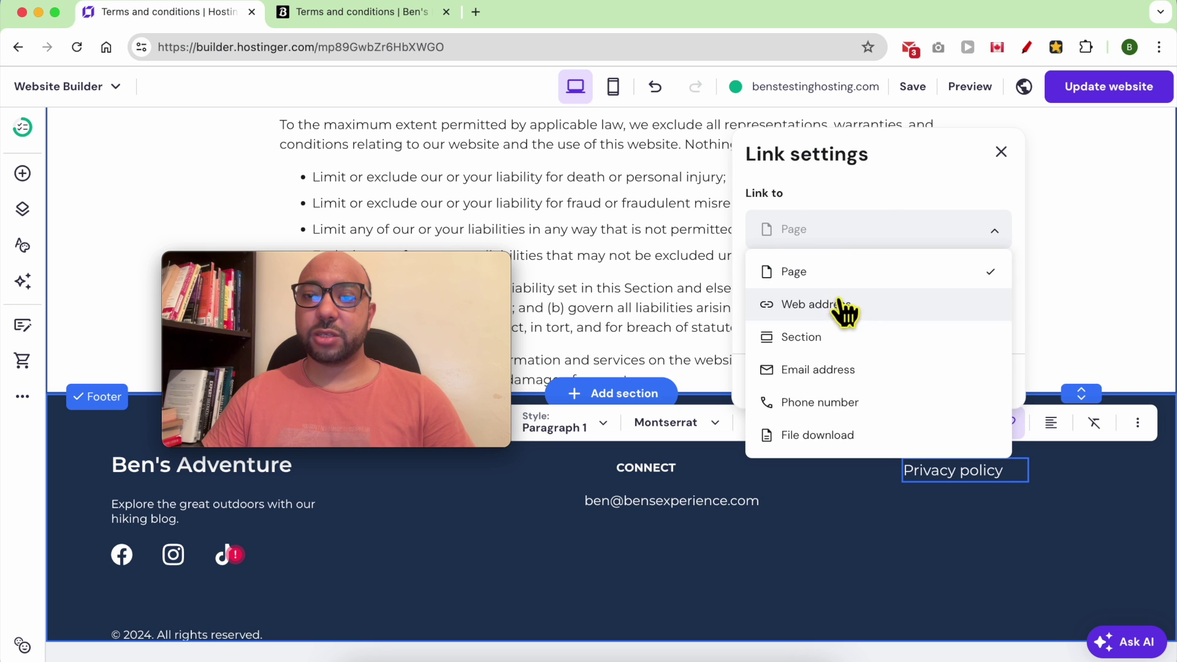
{"action": "left_click", "coordinate": [838, 272]}
{"action": "left_click", "coordinate": [844, 287]}
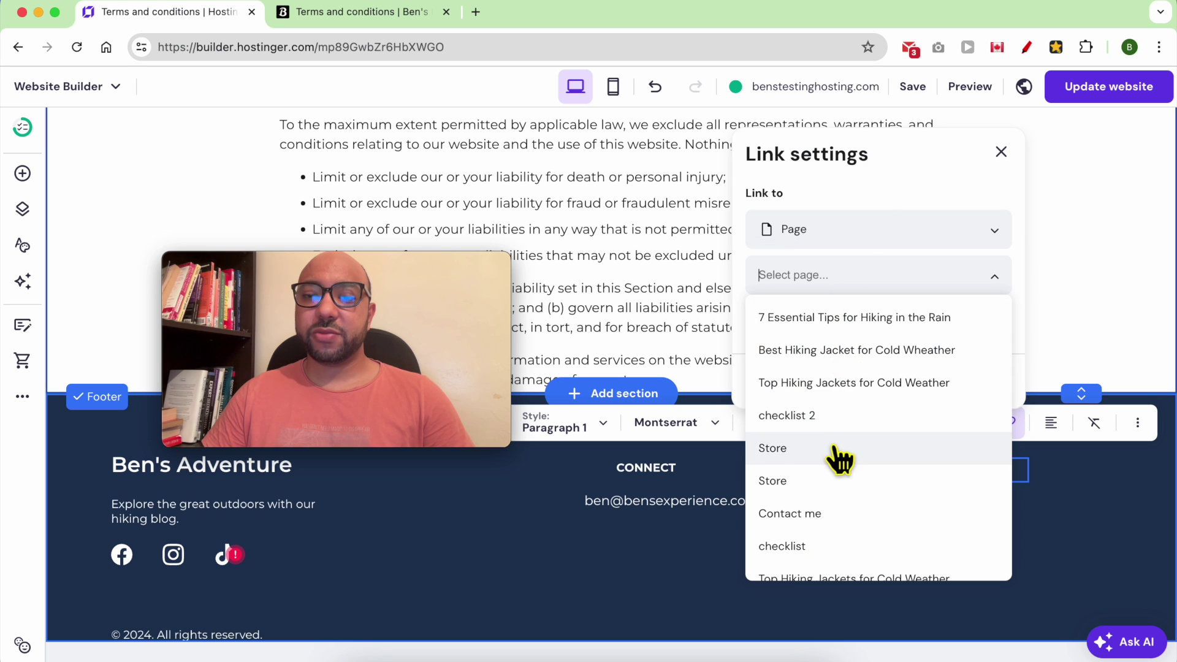
{"action": "scroll", "coordinate": [840, 521], "scroll_direction": "down", "scroll_amount": 3}
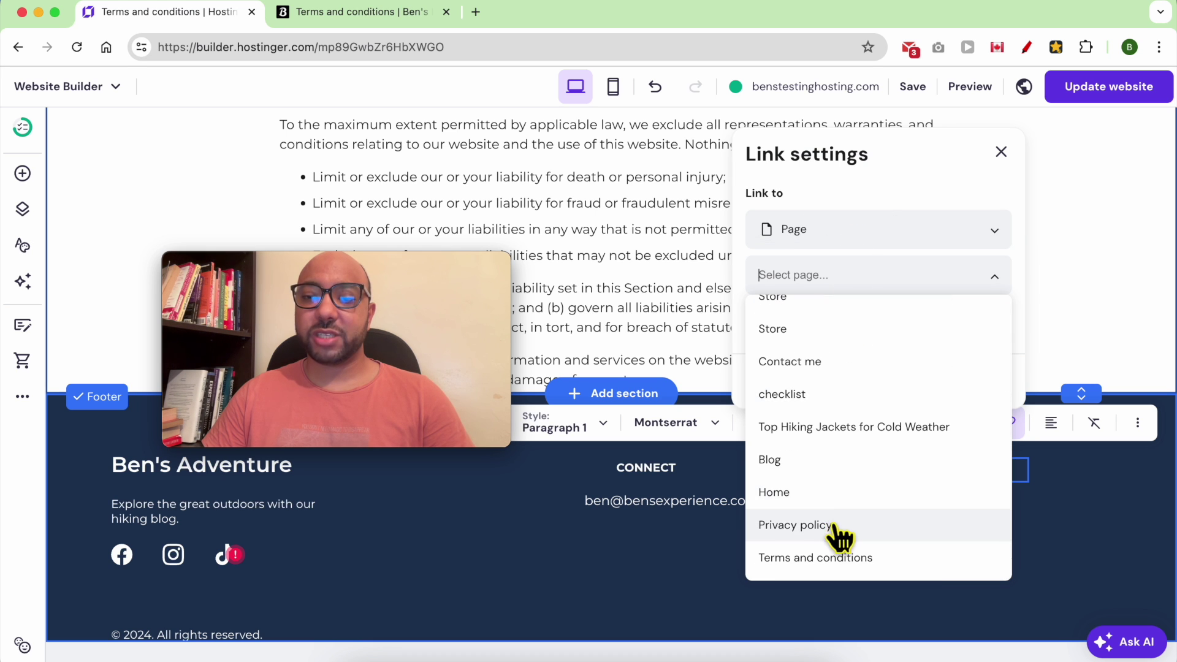
{"action": "left_click", "coordinate": [839, 526]}
{"action": "left_click", "coordinate": [975, 381]}
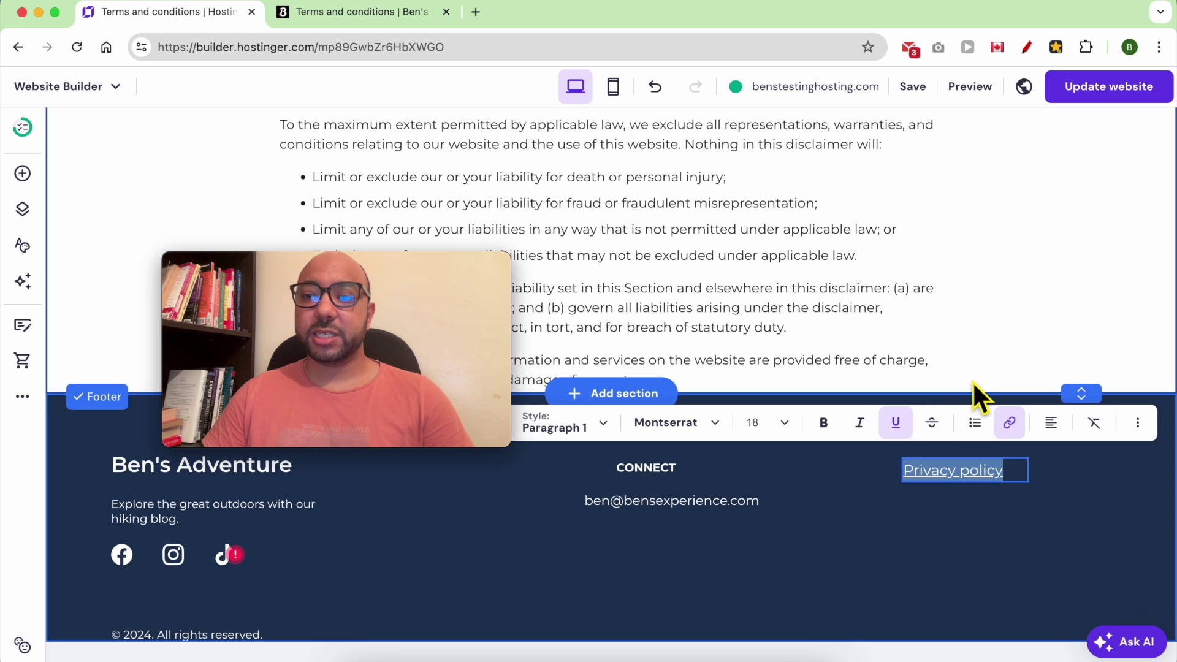
{"action": "left_click", "coordinate": [1031, 488]}
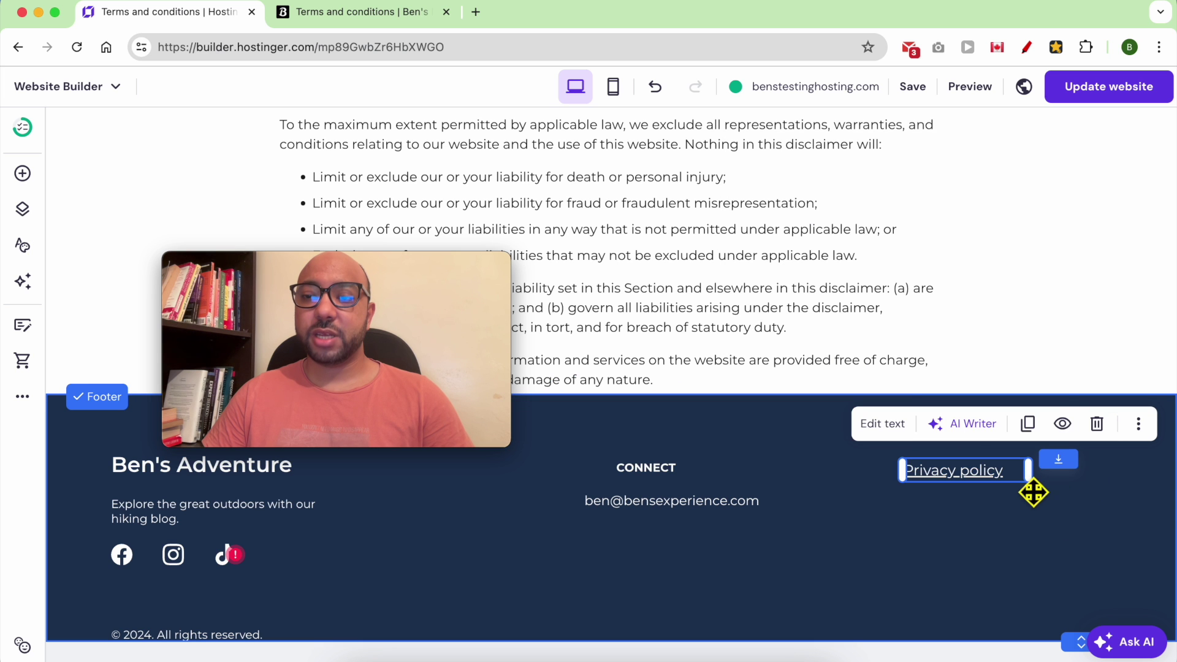
{"action": "left_click", "coordinate": [1028, 424]}
Step: Place the copy below Privacy policy, retype it as 'Terms and conditions', and widen it to one line
{"action": "left_click_drag", "start_coordinate": [1027, 505], "coordinate": [1019, 510]}
{"action": "double_click", "coordinate": [1019, 514]}
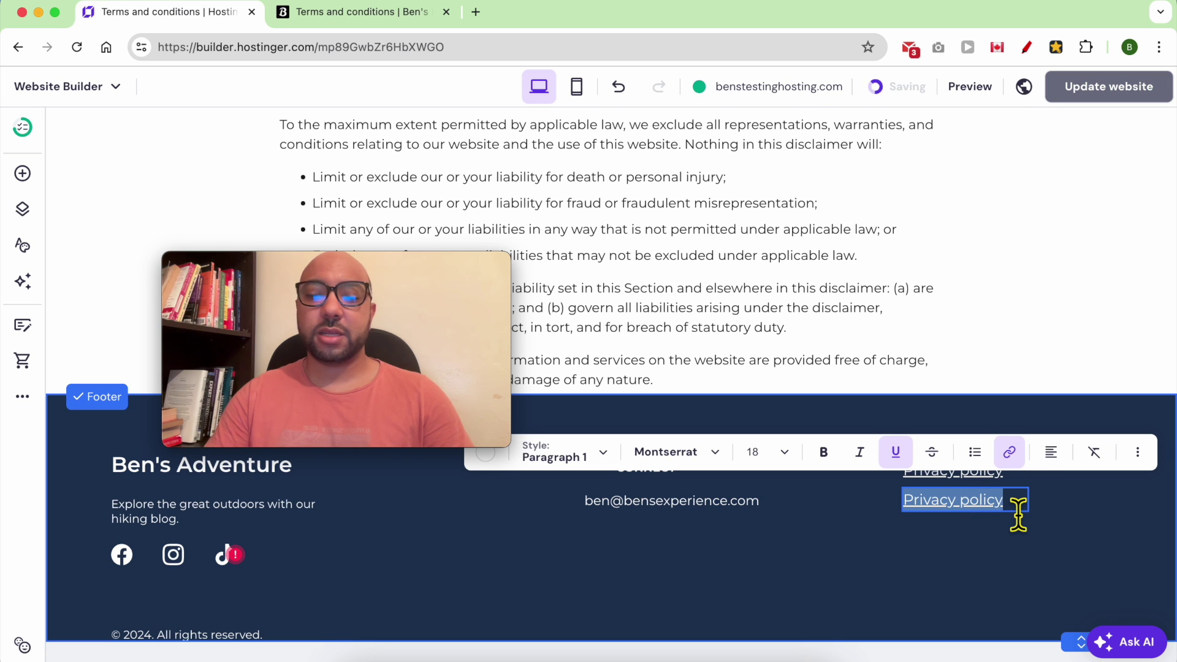
{"action": "type", "text": "Terms and"}
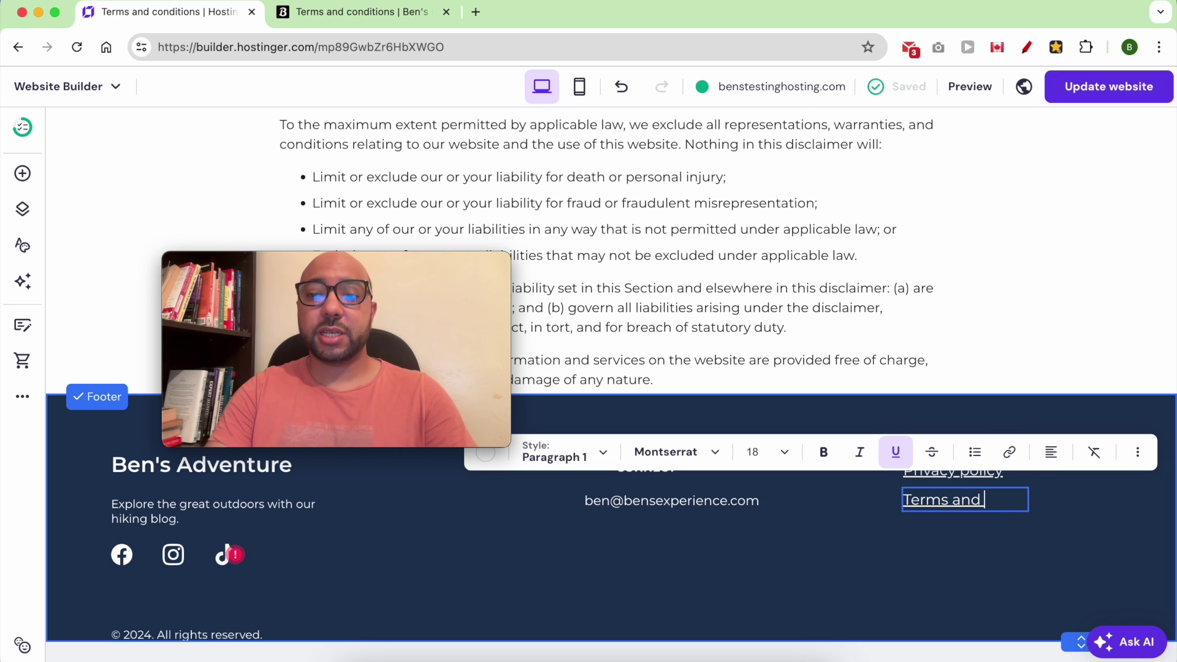
{"action": "type", "text": "tions"}
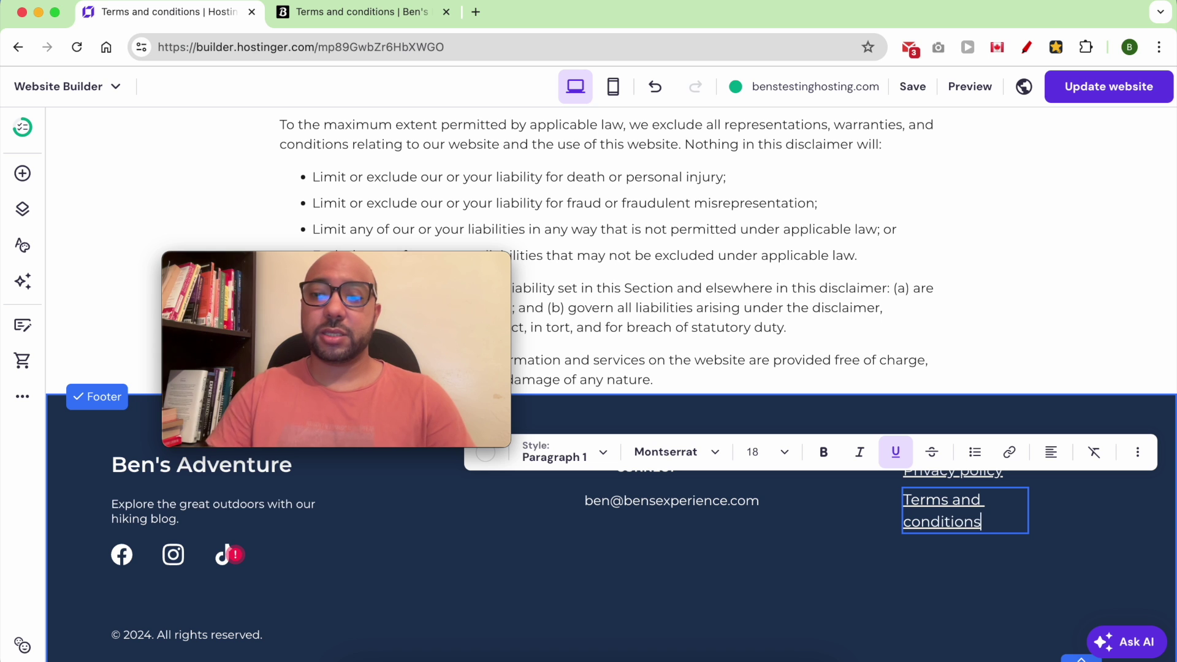
{"action": "key", "text": "Escape"}
{"action": "left_click_drag", "start_coordinate": [1036, 516], "coordinate": [1070, 503]}
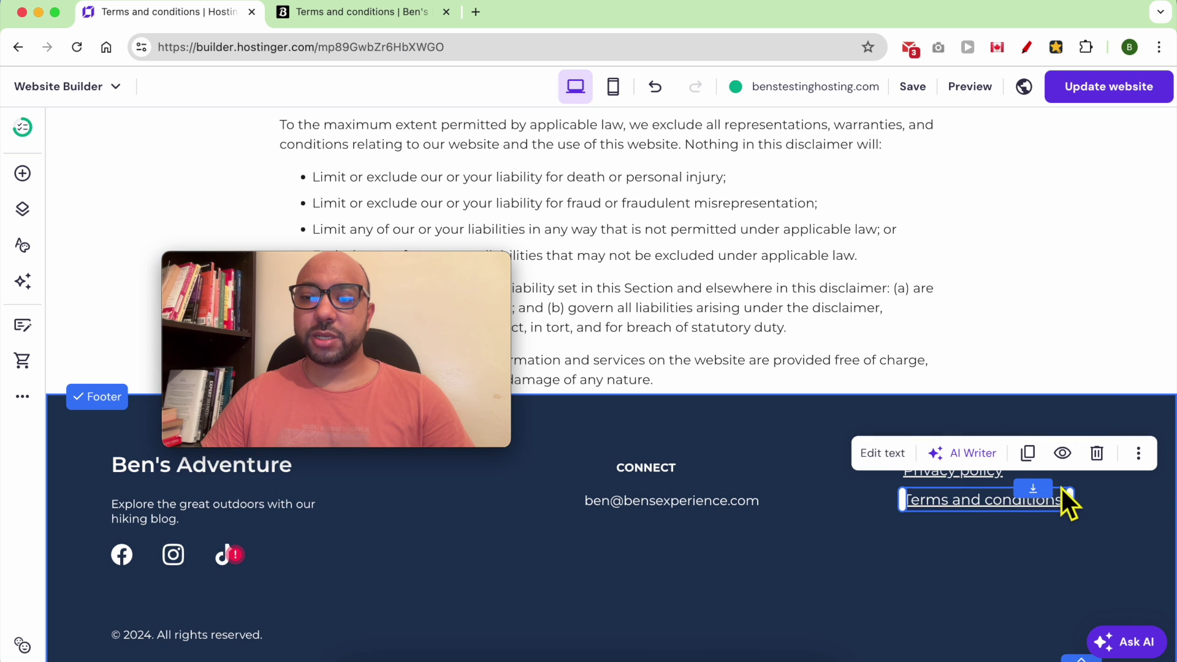
Step: Link 'Terms and conditions' to its page, then publish with Update website and open the live site
{"action": "double_click", "coordinate": [1073, 515]}
{"action": "triple_click", "coordinate": [1073, 515]}
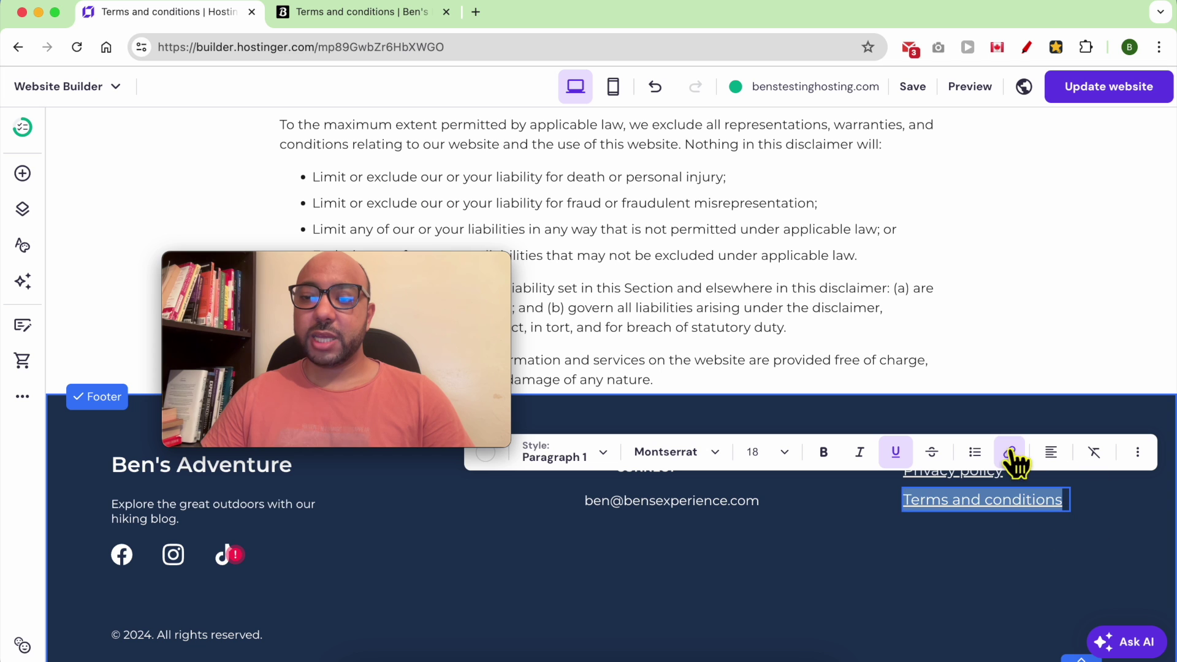
{"action": "left_click", "coordinate": [1010, 455]}
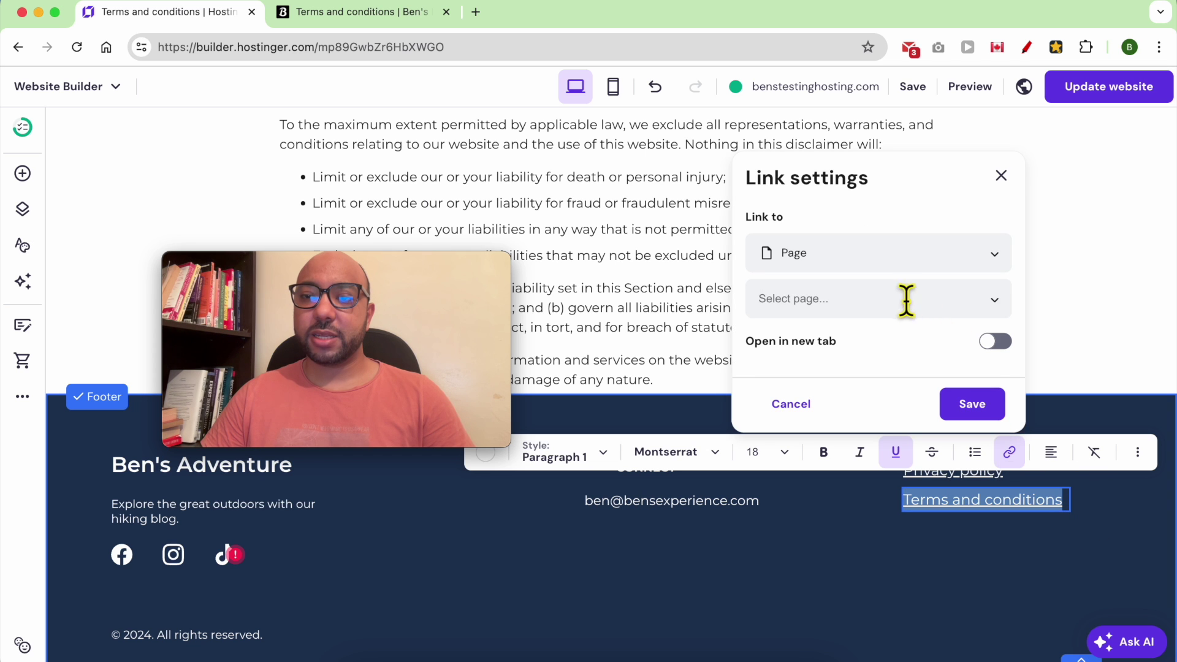
{"action": "left_click", "coordinate": [865, 307]}
{"action": "scroll", "coordinate": [853, 533], "scroll_direction": "down", "scroll_amount": 3}
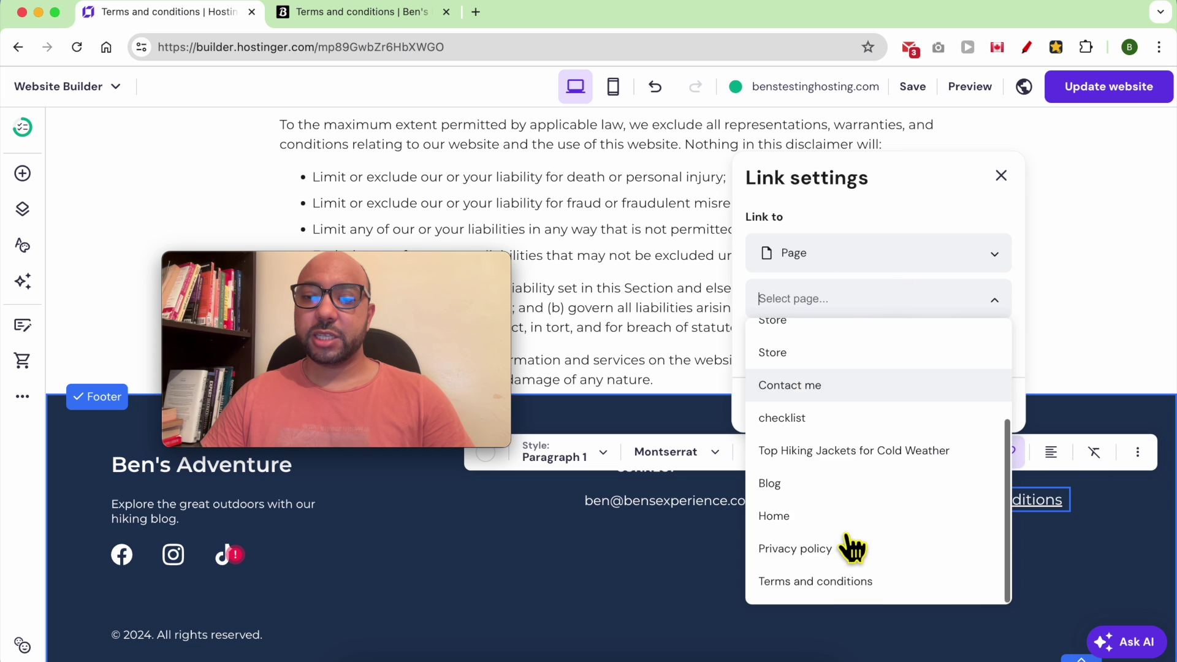
{"action": "left_click", "coordinate": [832, 583]}
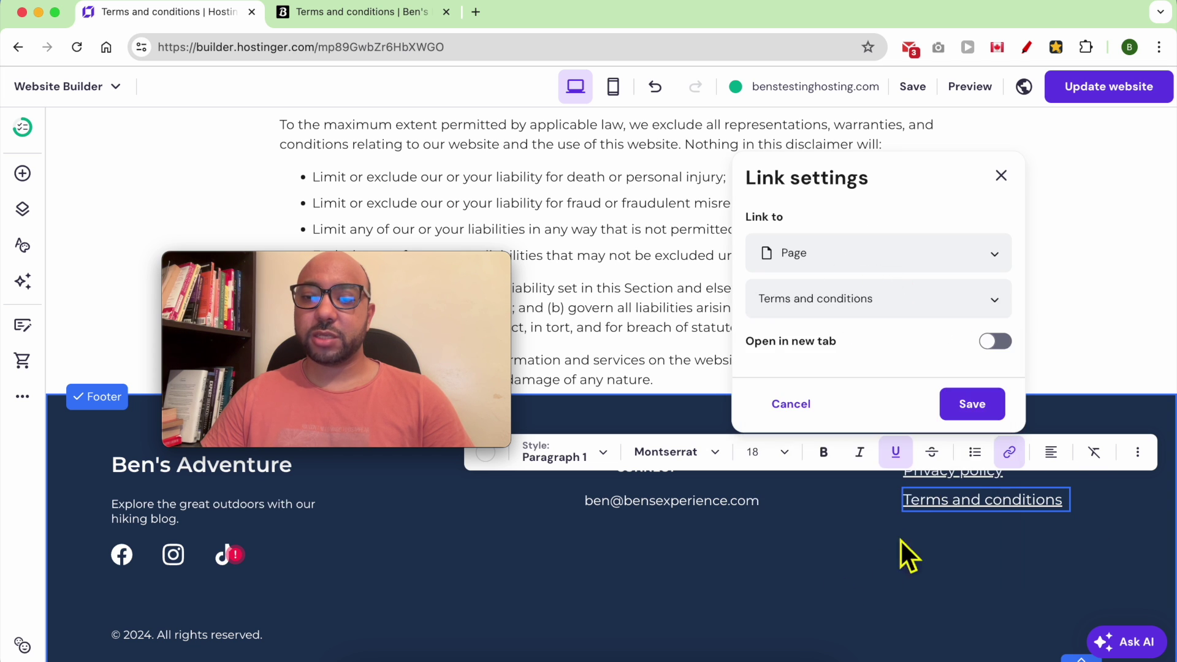
{"action": "left_click", "coordinate": [974, 406]}
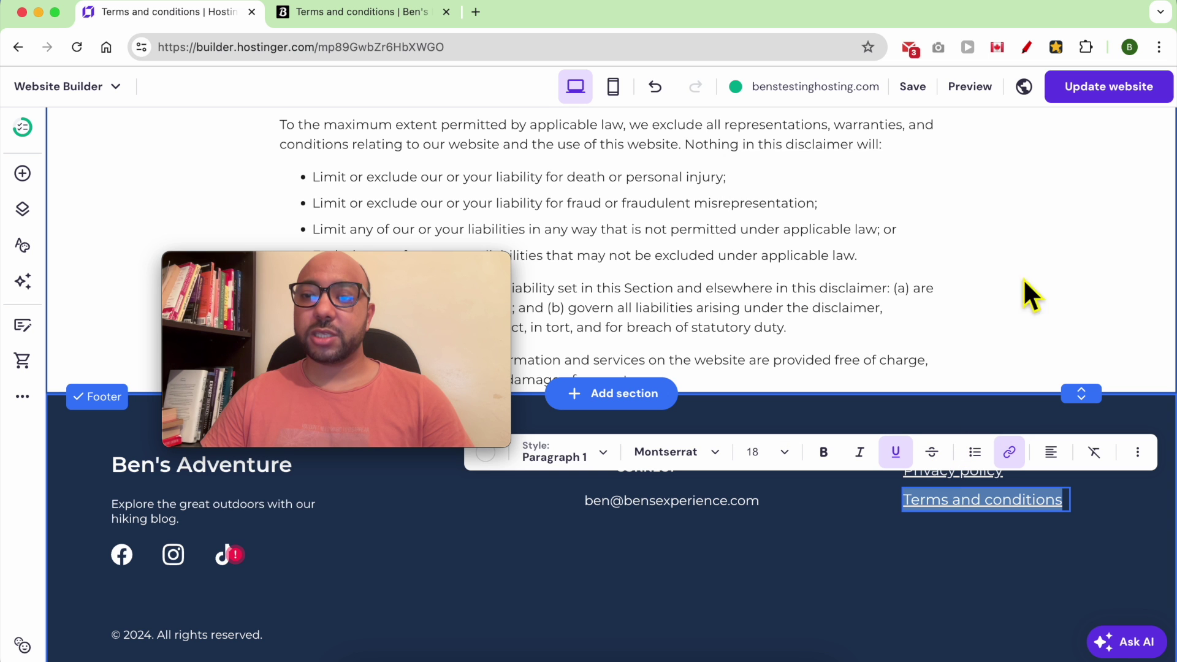
{"action": "left_click", "coordinate": [1088, 89]}
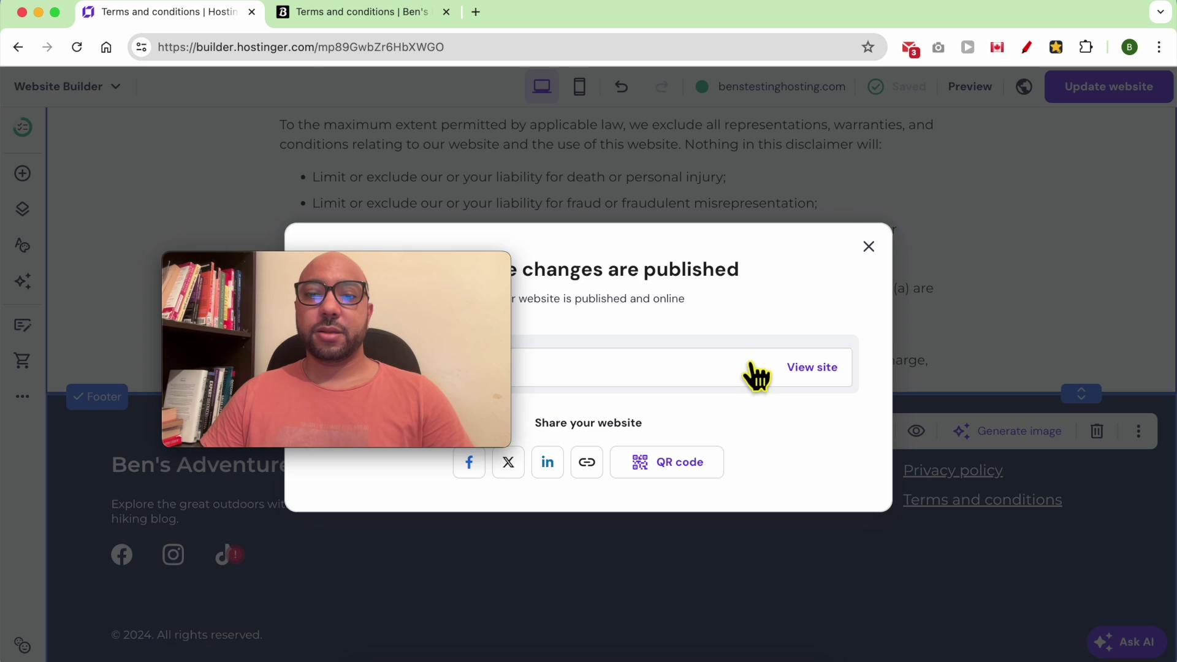
{"action": "left_click", "coordinate": [818, 371]}
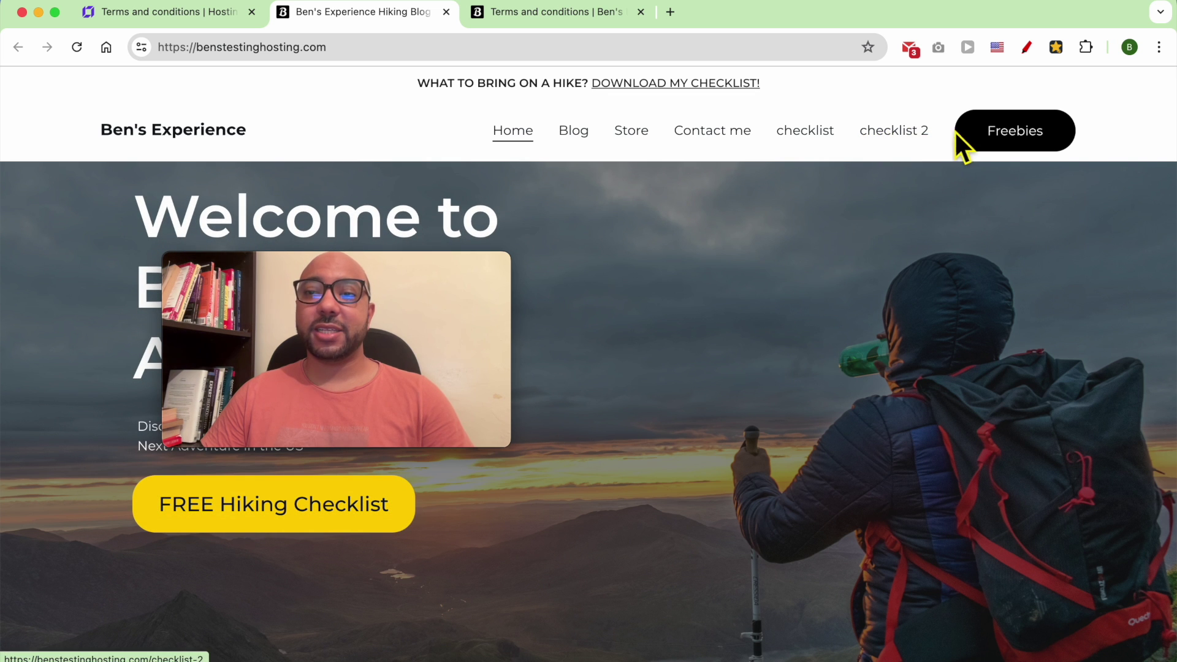
Step: Scroll the live homepage to the footer and follow the Terms and conditions link
{"action": "scroll", "coordinate": [965, 368], "scroll_direction": "down", "scroll_amount": 15}
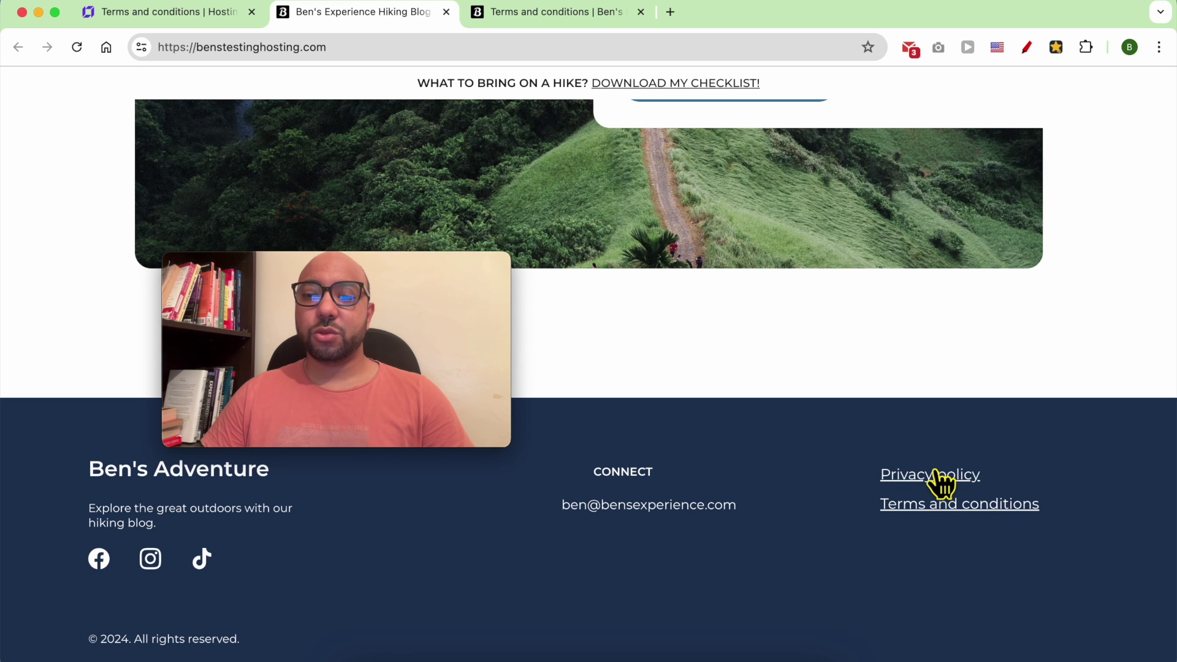
{"action": "left_click", "coordinate": [936, 476]}
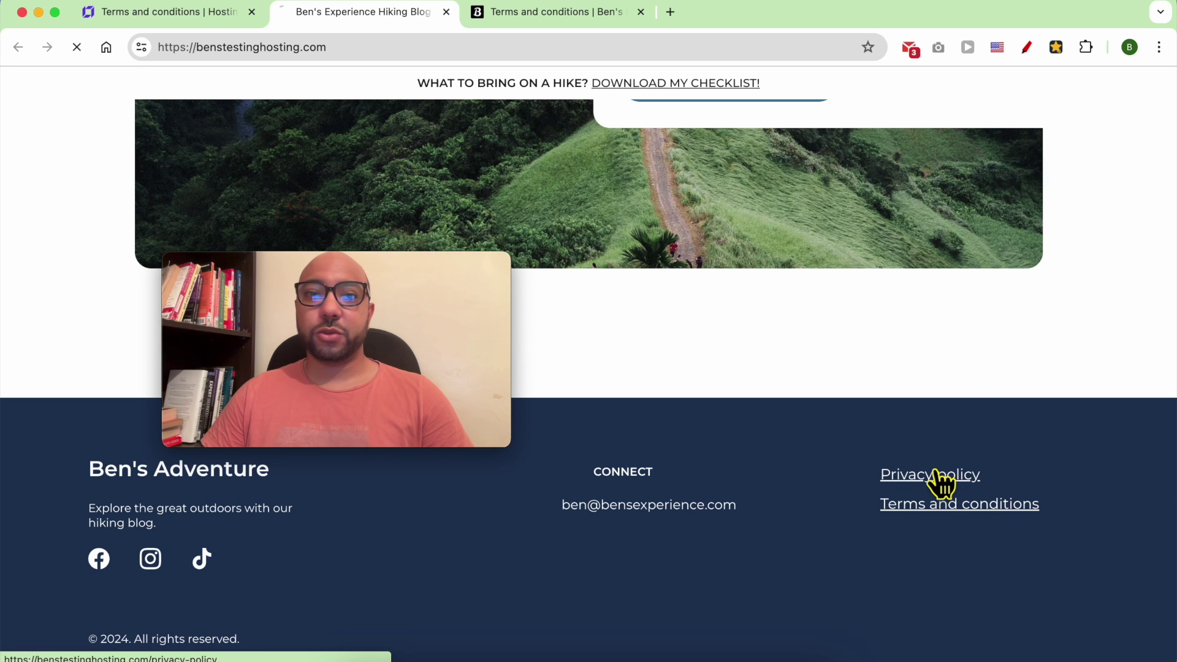